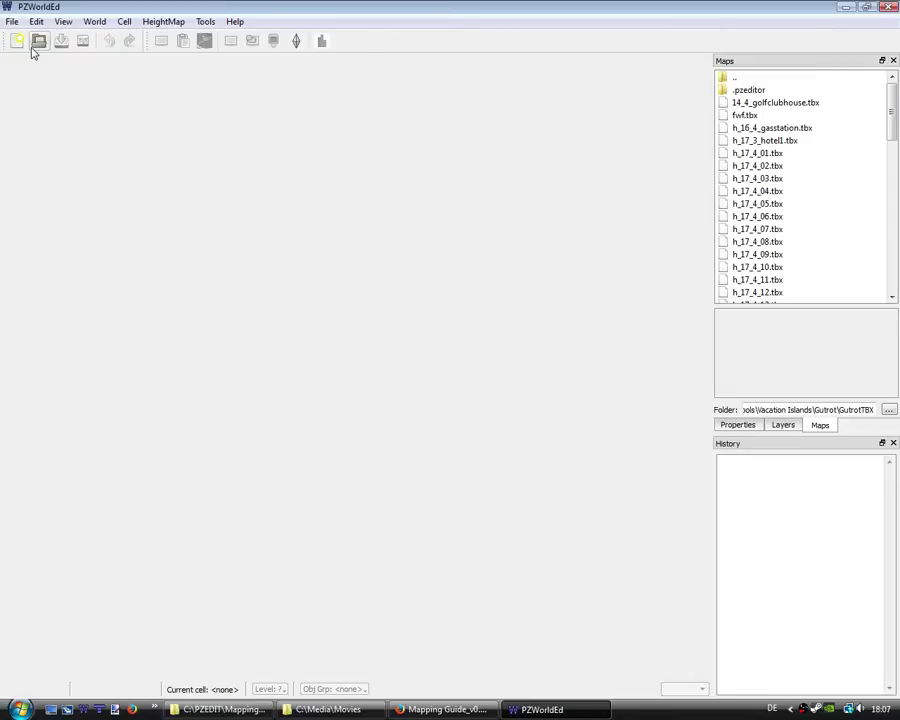
Make a new untitled world with width 2 and height 2 cells
left_click(16, 41)
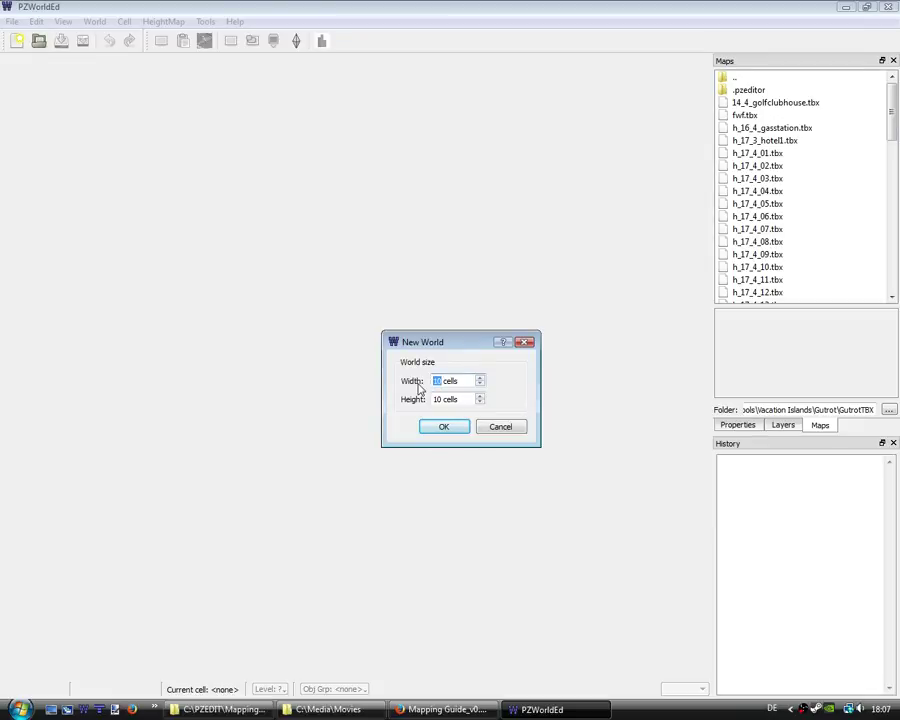
type("2")
left_click_drag(437, 398, 412, 404)
type("2")
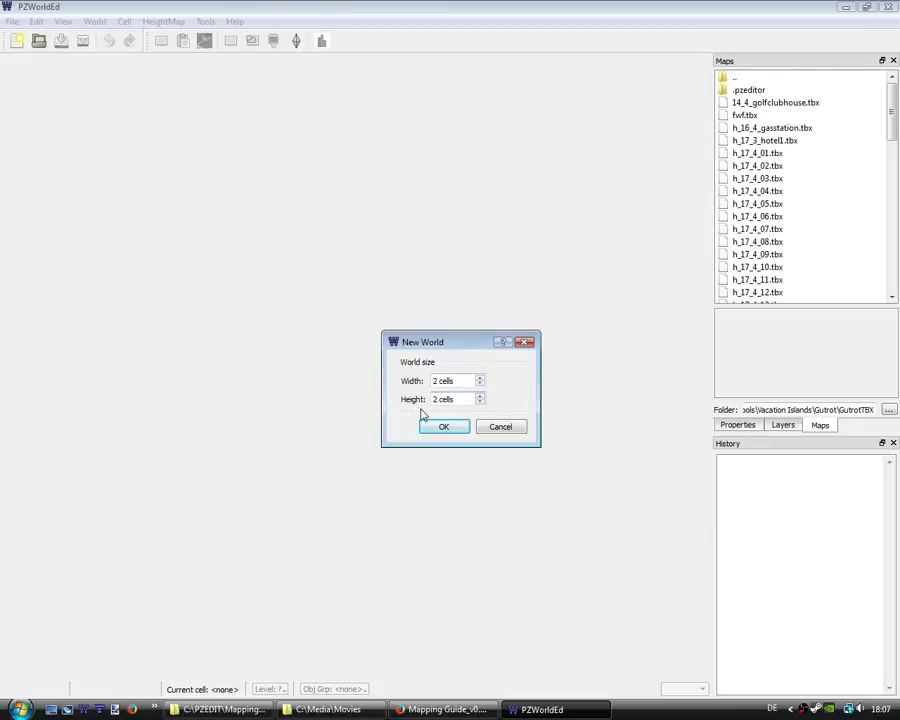
left_click(436, 427)
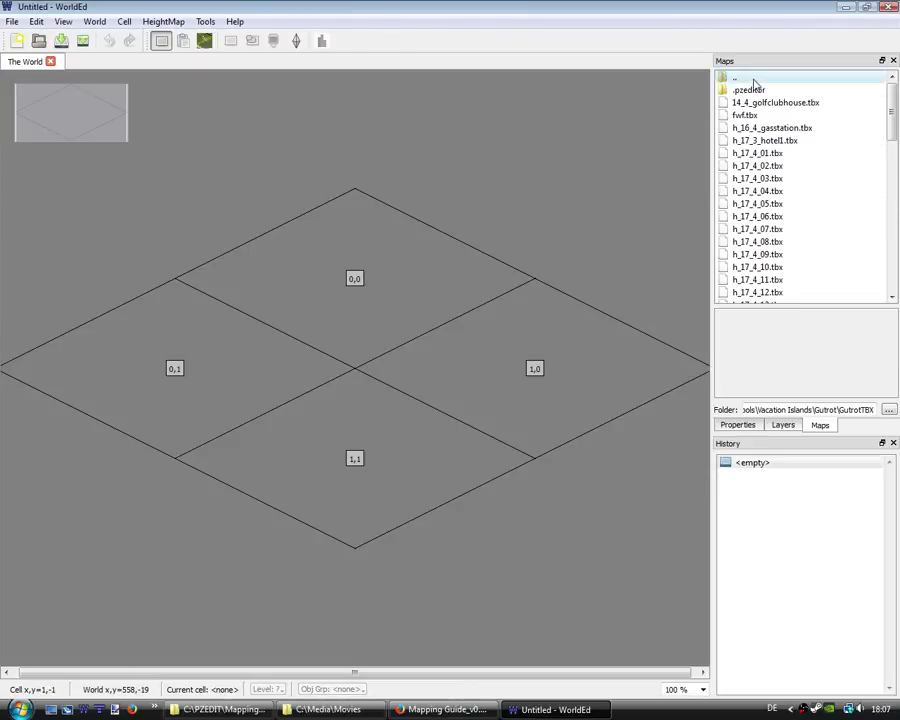
Browse up to tools, open mapzoidv060exe, and preview Tutorial.png after briefly checking Tutorial_veg.png
double_click(754, 81)
double_click(755, 79)
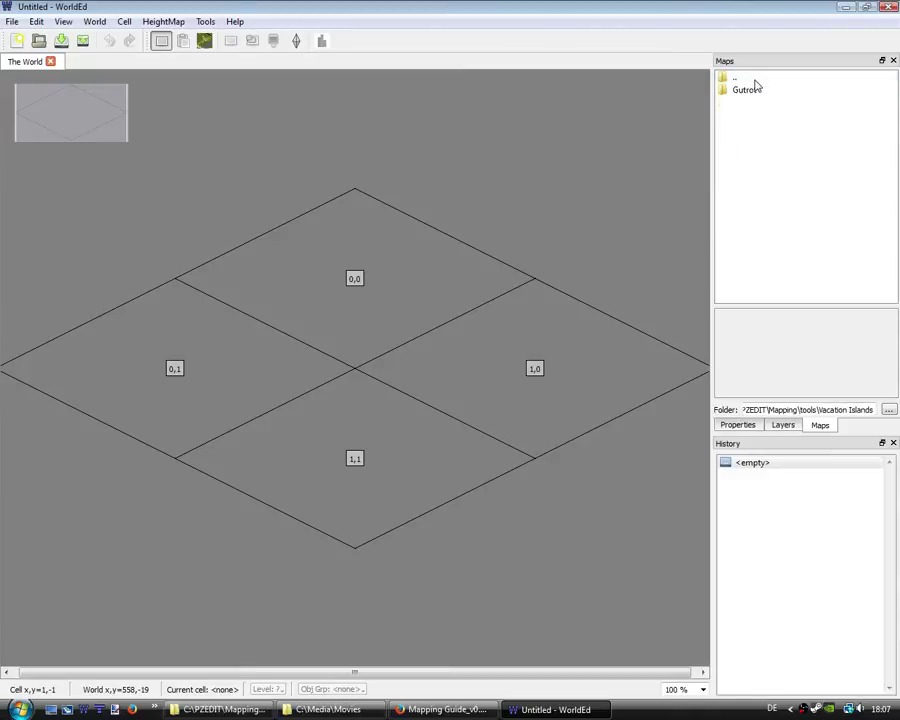
double_click(754, 79)
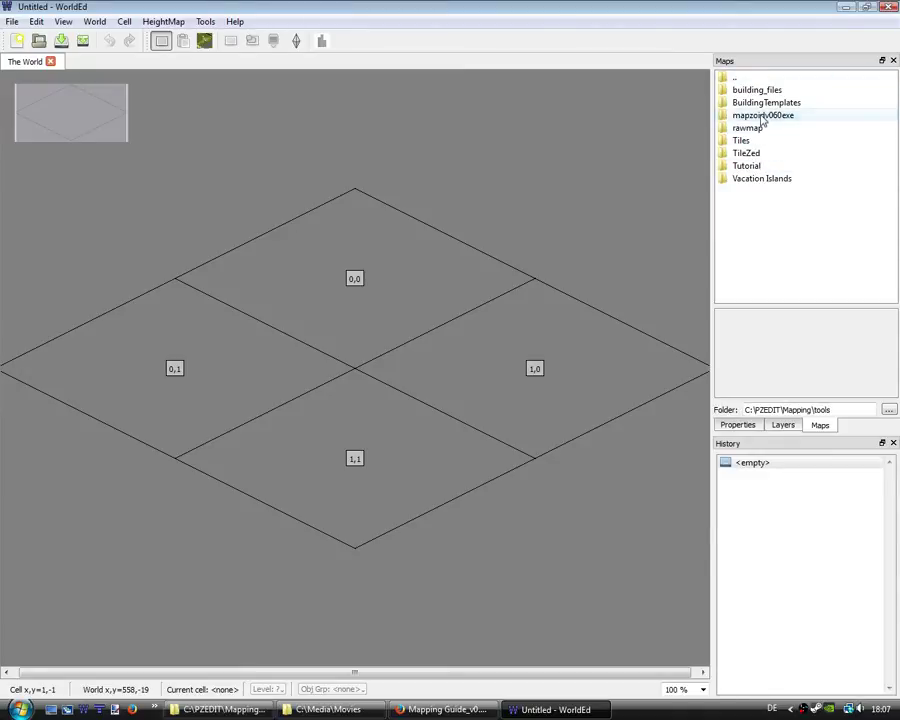
double_click(760, 116)
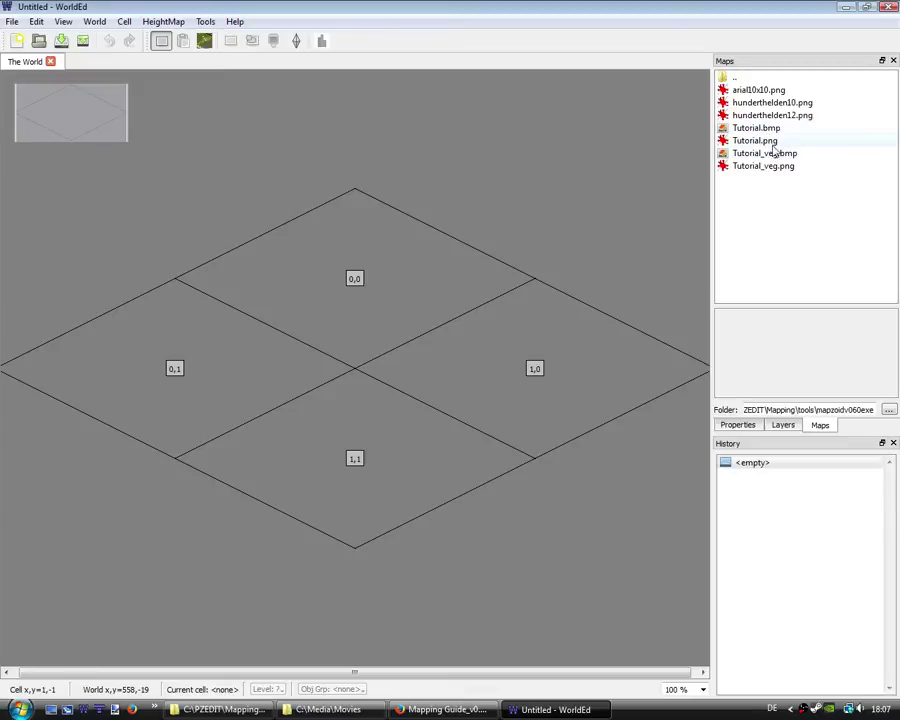
left_click(773, 141)
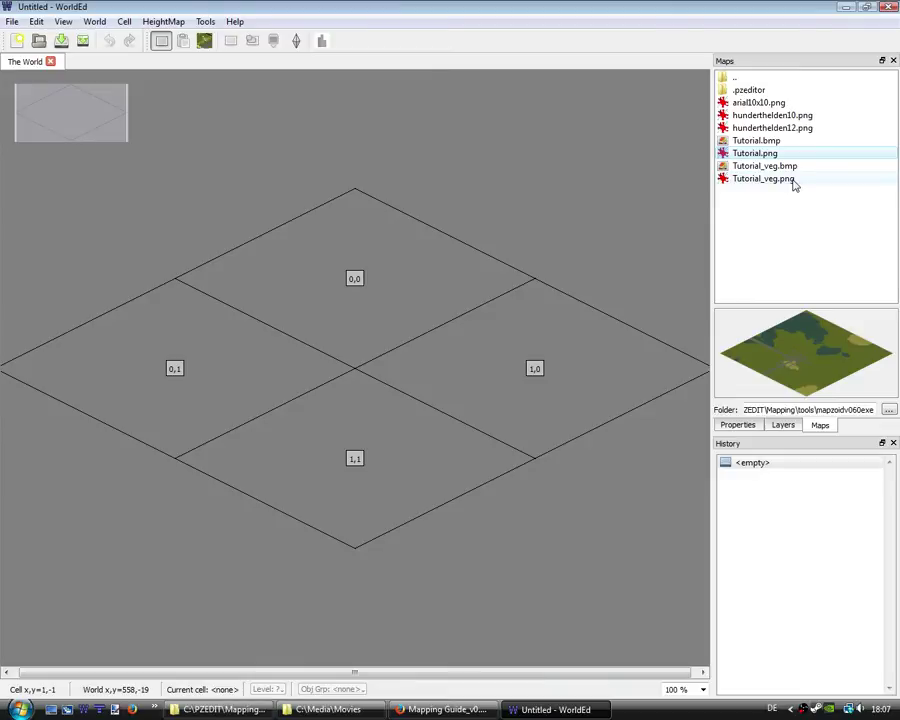
left_click(780, 181)
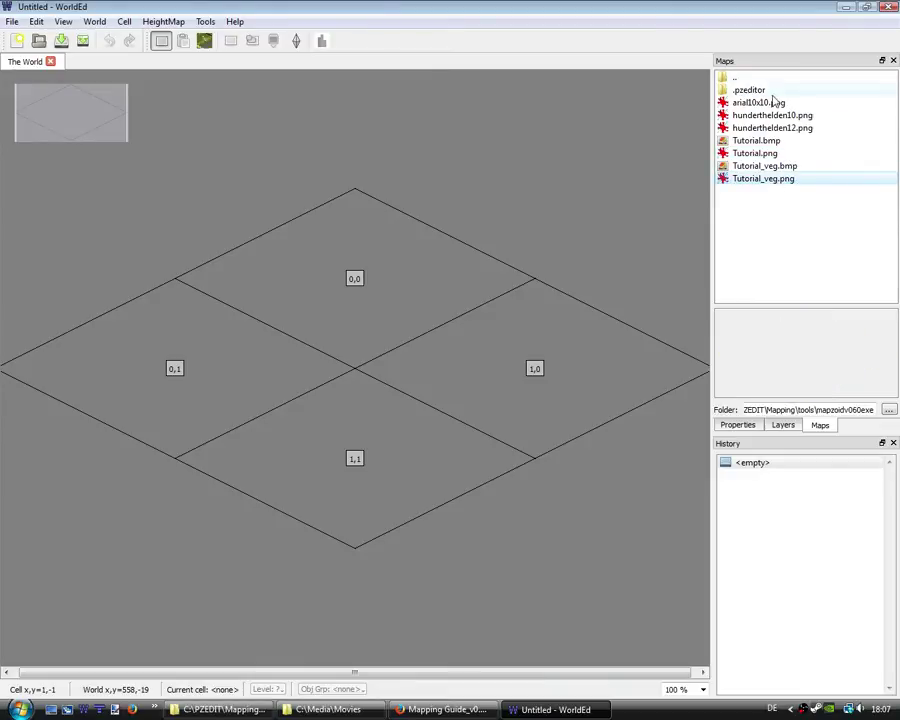
left_click(774, 154)
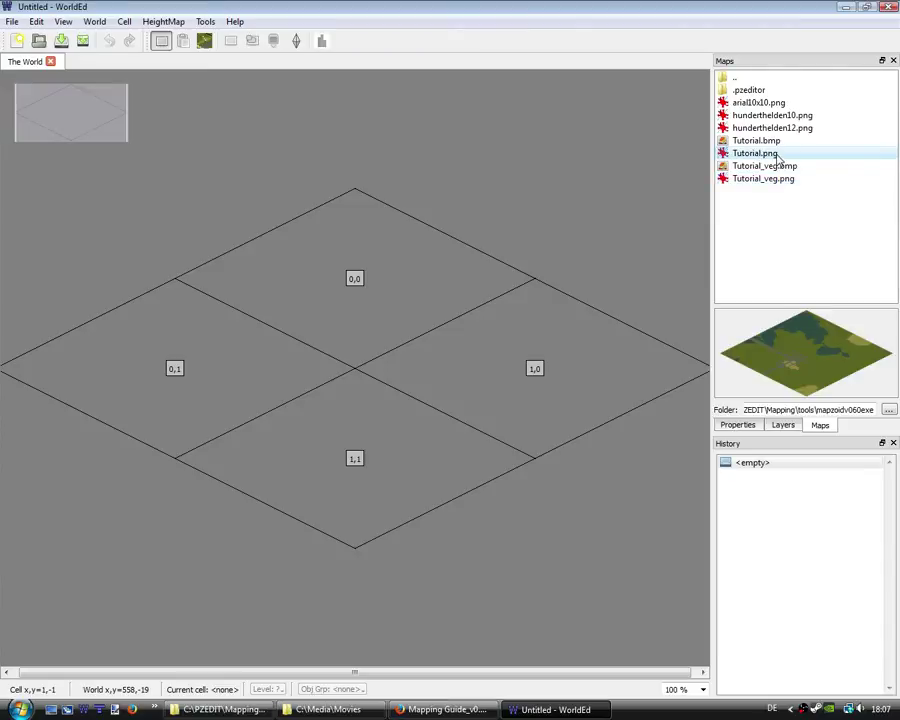
Drop Tutorial.png across all four cells of the world and bring up File > BMP To TMX
left_click_drag(779, 155, 402, 424)
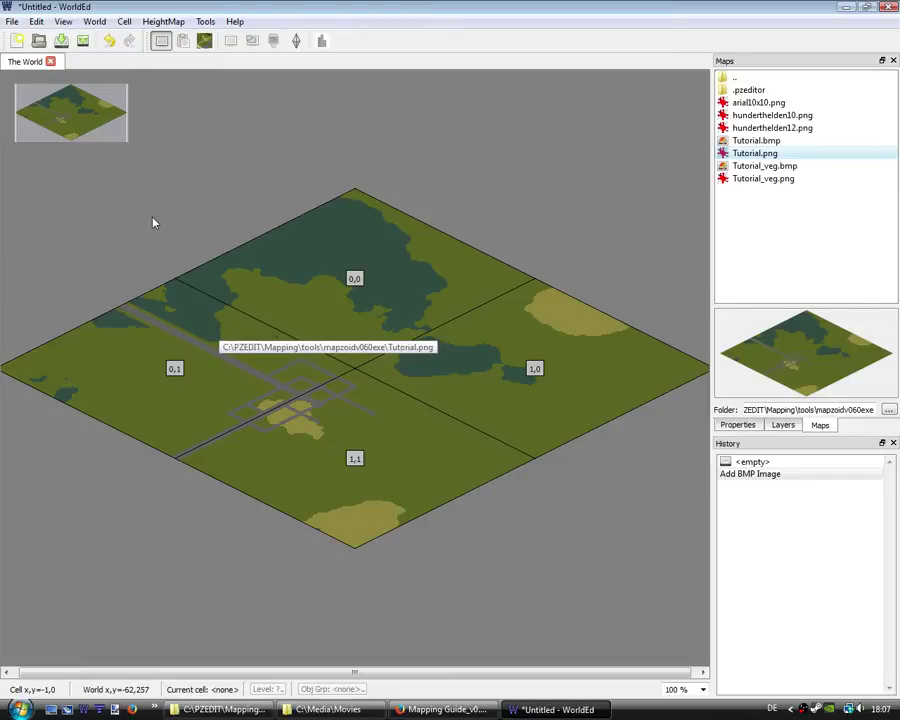
left_click(12, 21)
mouse_move(62, 113)
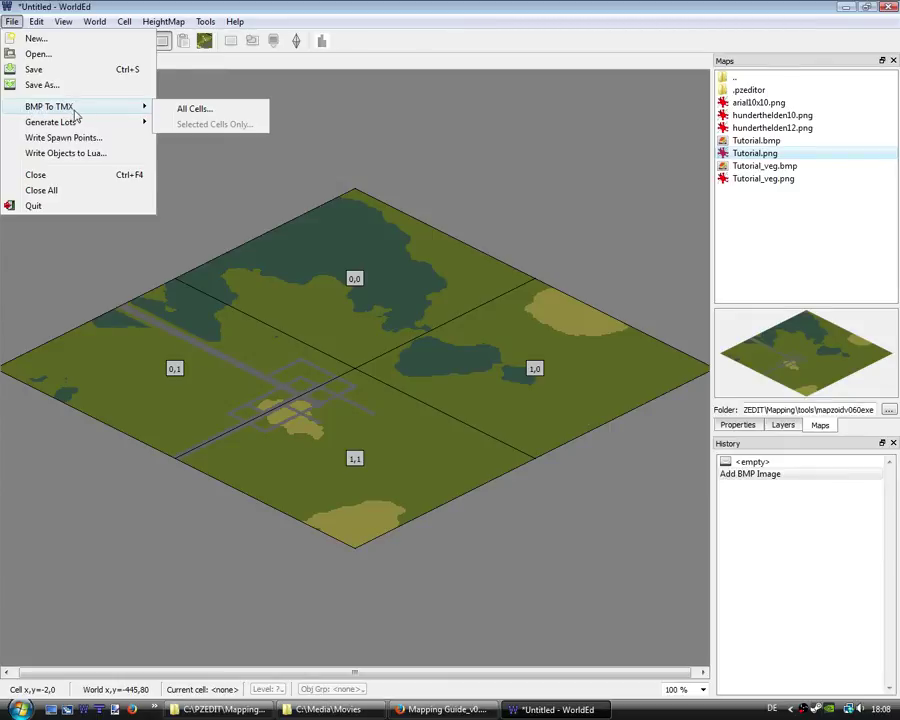
Start BMP To TMX for all cells and shorten the export folder path to TileZed
left_click(216, 112)
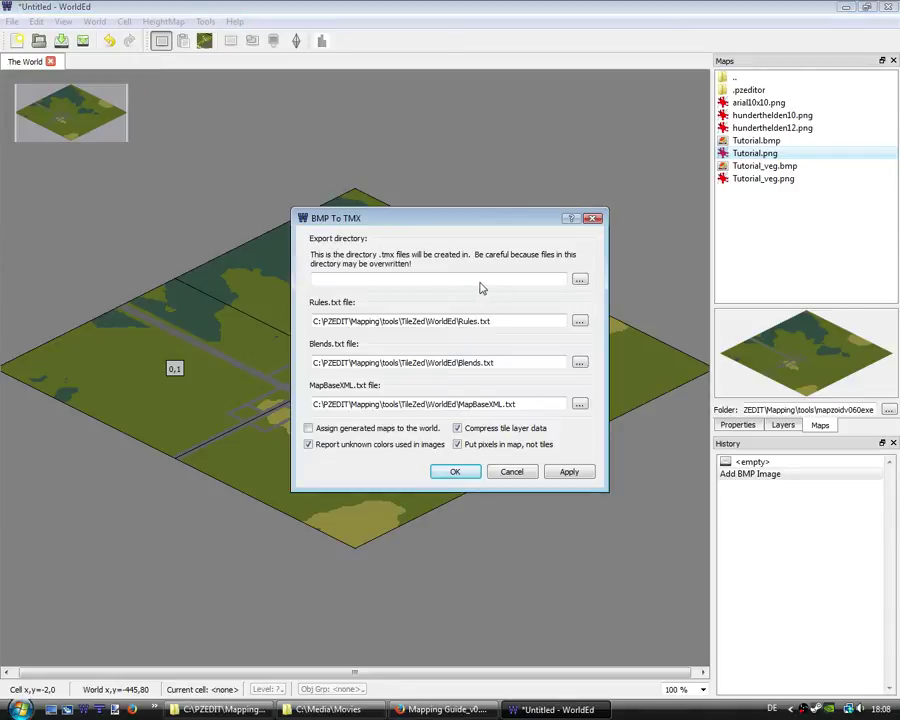
left_click(580, 280)
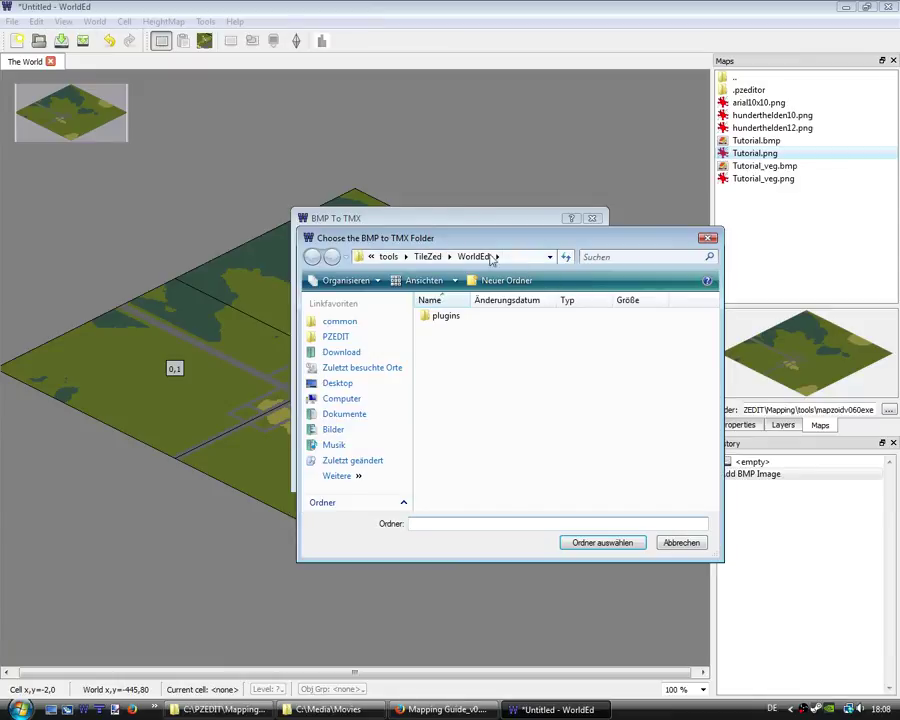
left_click(549, 257)
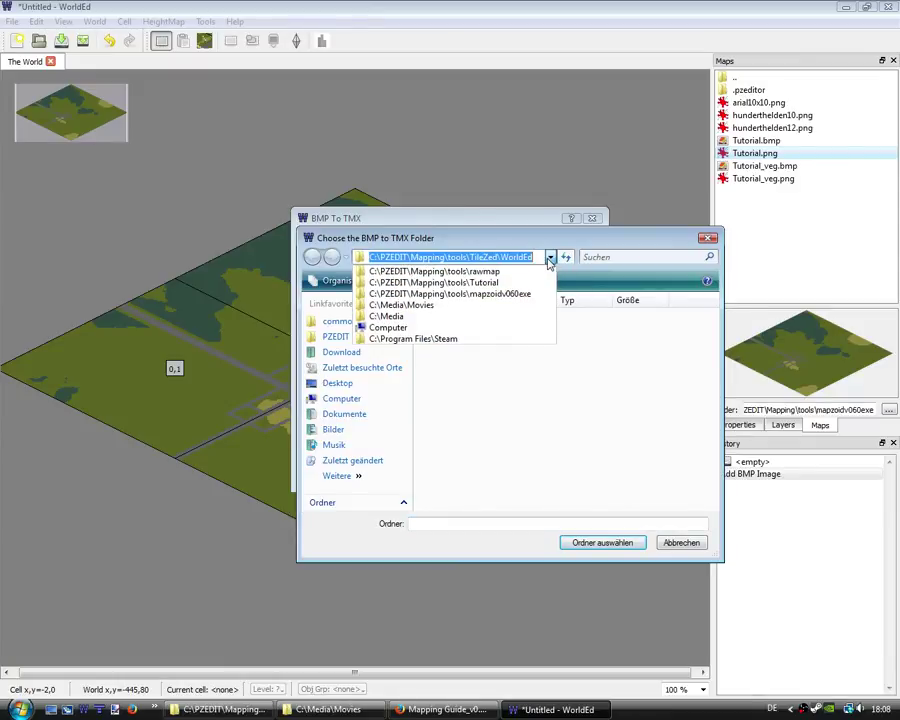
left_click(539, 260)
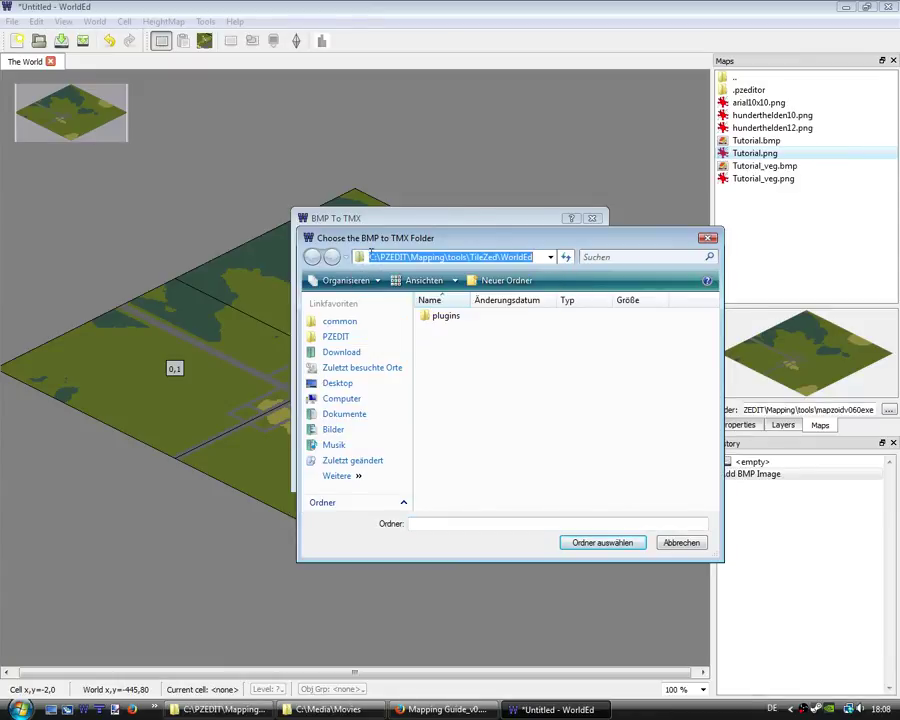
left_click(436, 257)
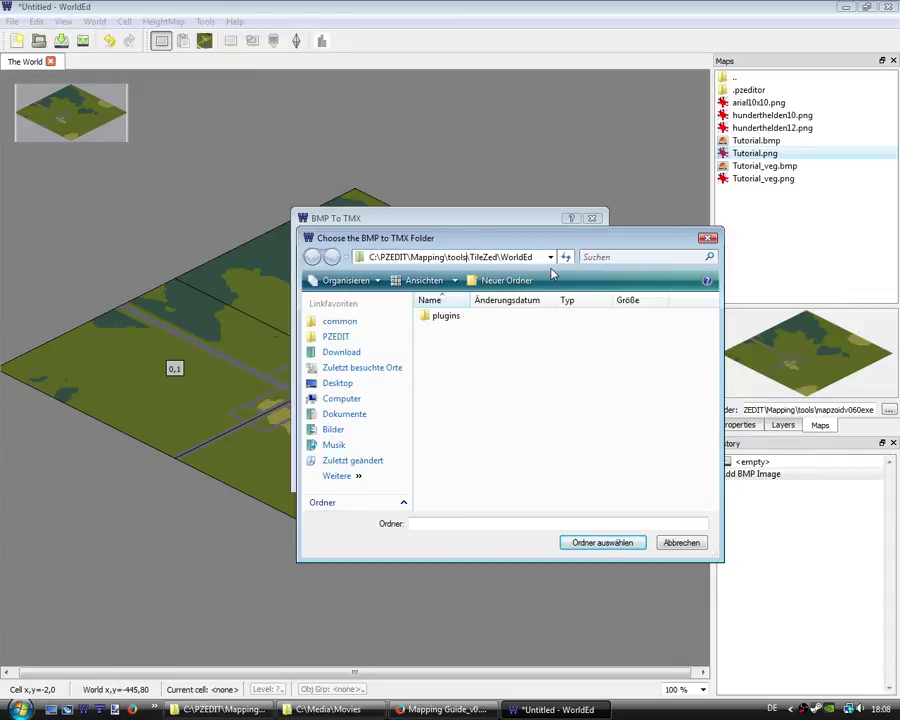
left_click_drag(501, 257, 532, 257)
key("BackSpace")
key("Return")
Choose C:\PZEDIT\Mapping\tools\Tutorial\world as the TMX export directory
left_click(438, 257)
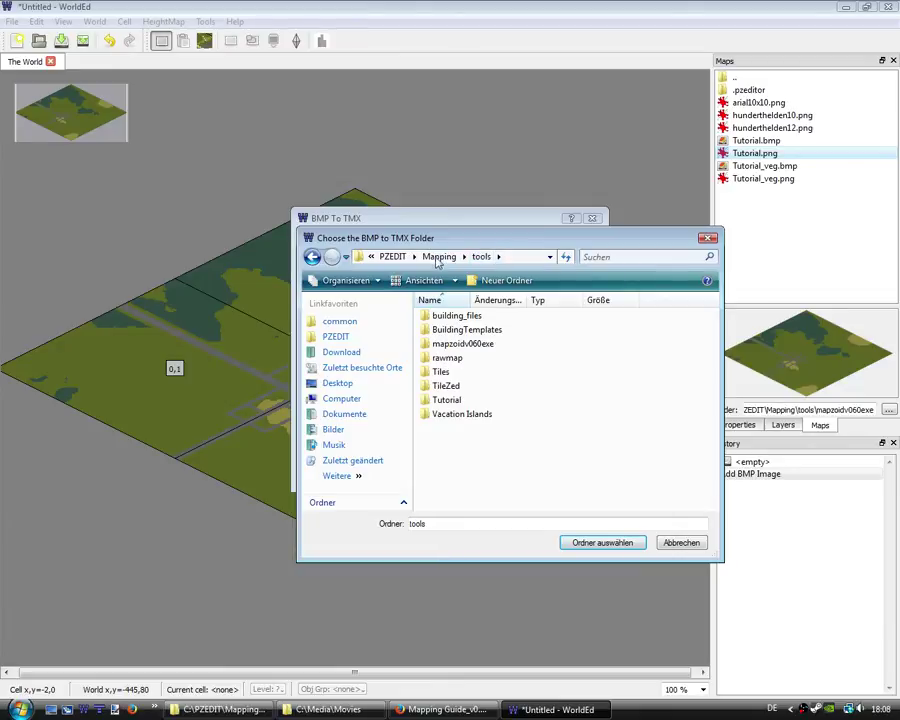
double_click(484, 401)
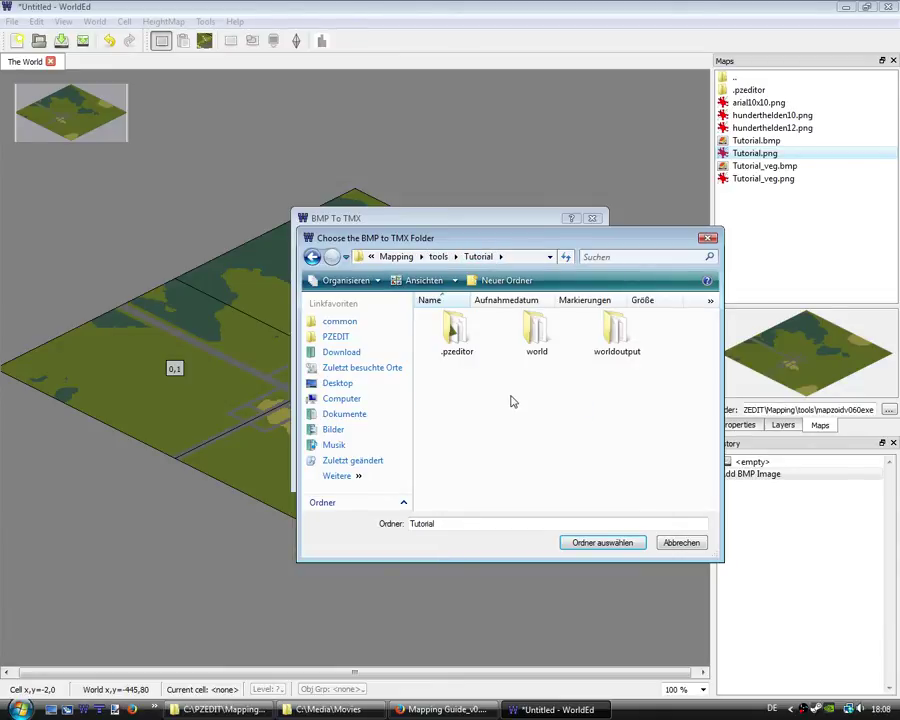
left_click(532, 342)
double_click(532, 342)
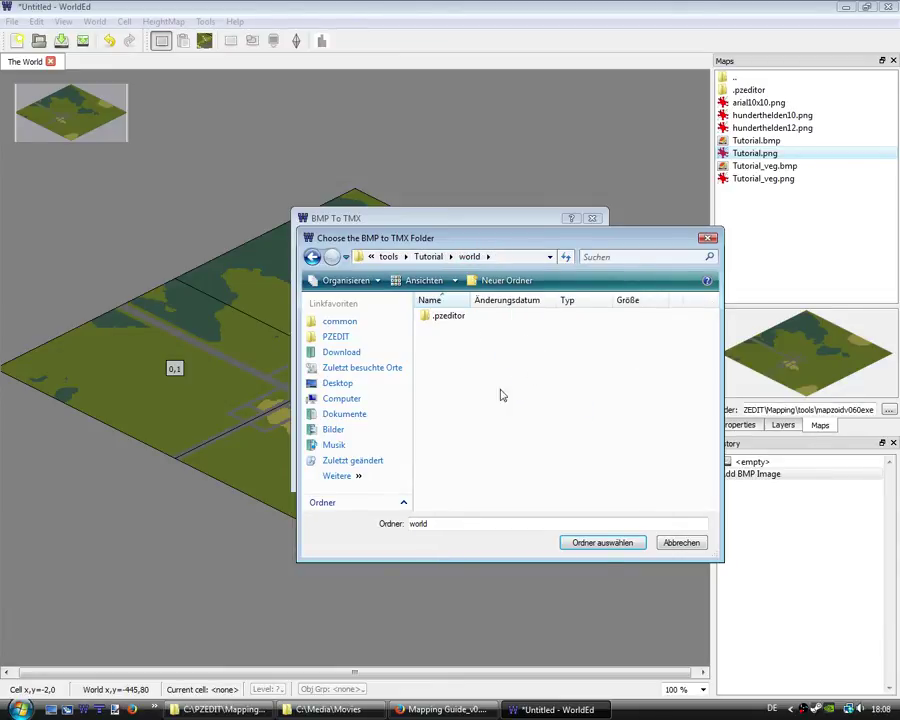
left_click(604, 543)
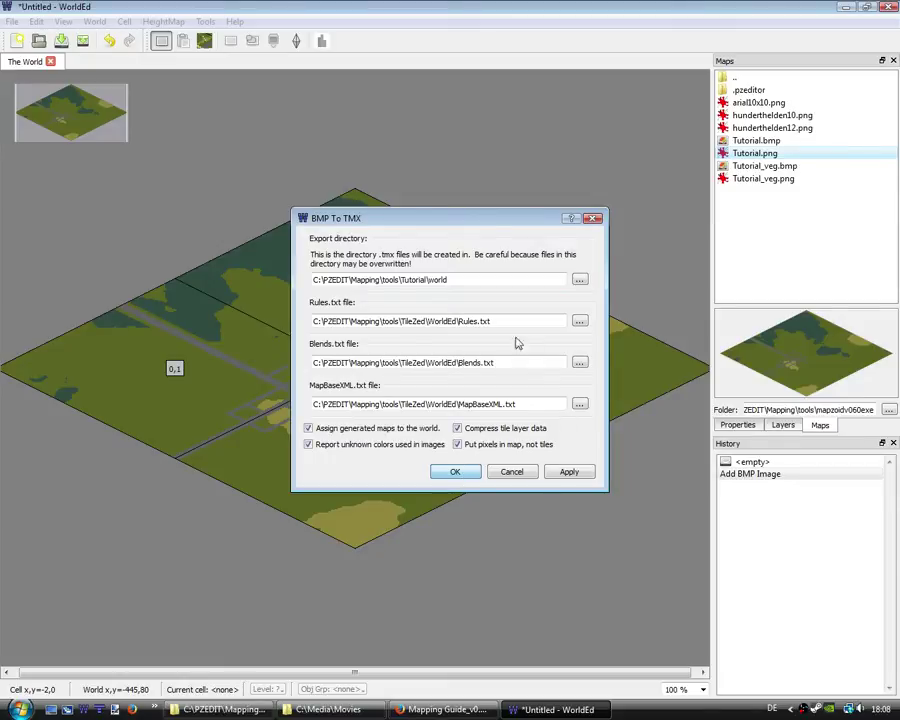
Run the TMX export, accept overwriting the existing TMX files, and dismiss the Finished! message
left_click(455, 471)
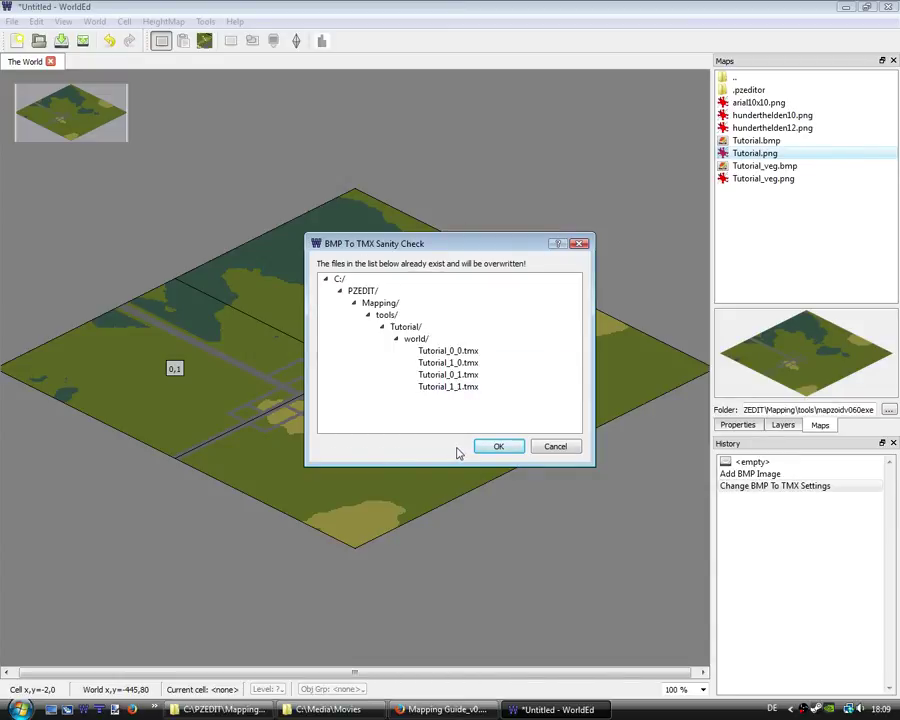
left_click(495, 447)
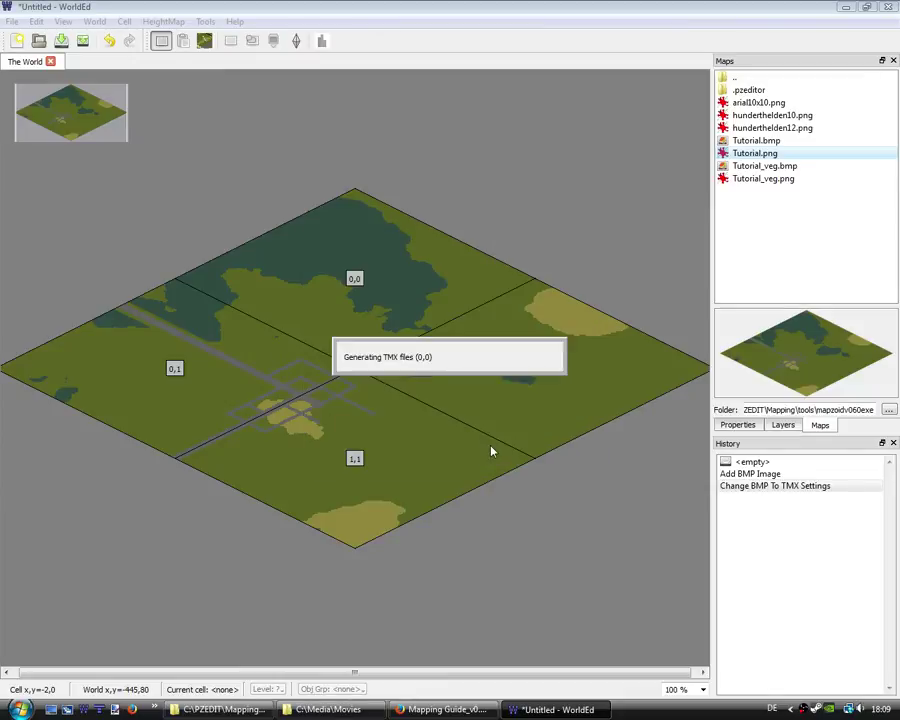
left_click(472, 386)
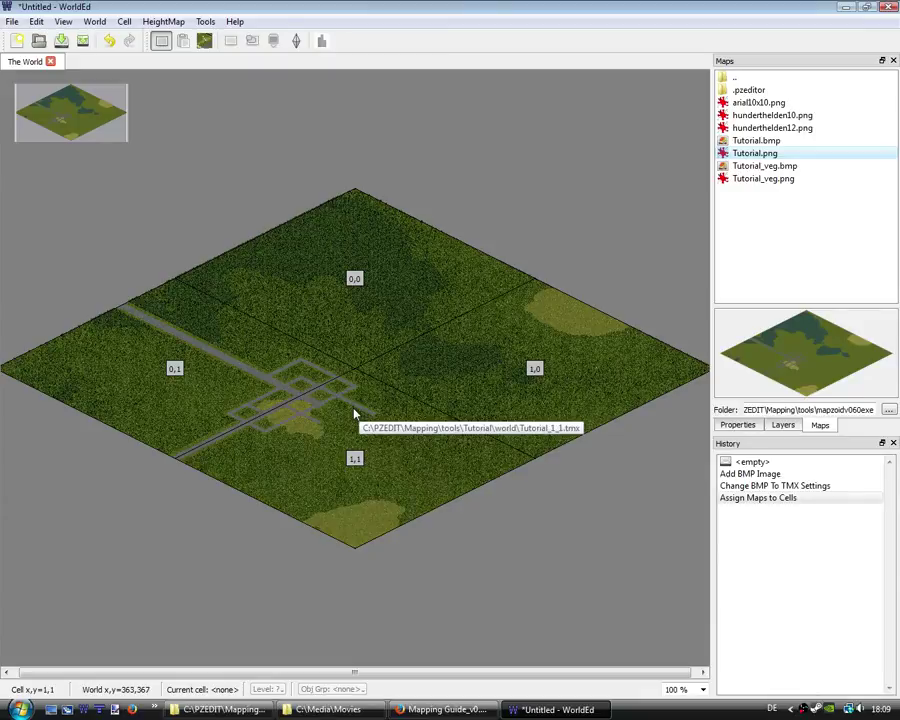
Open cell 0,1 in its own editing tab and pan toward its roads and plots
left_click(263, 376)
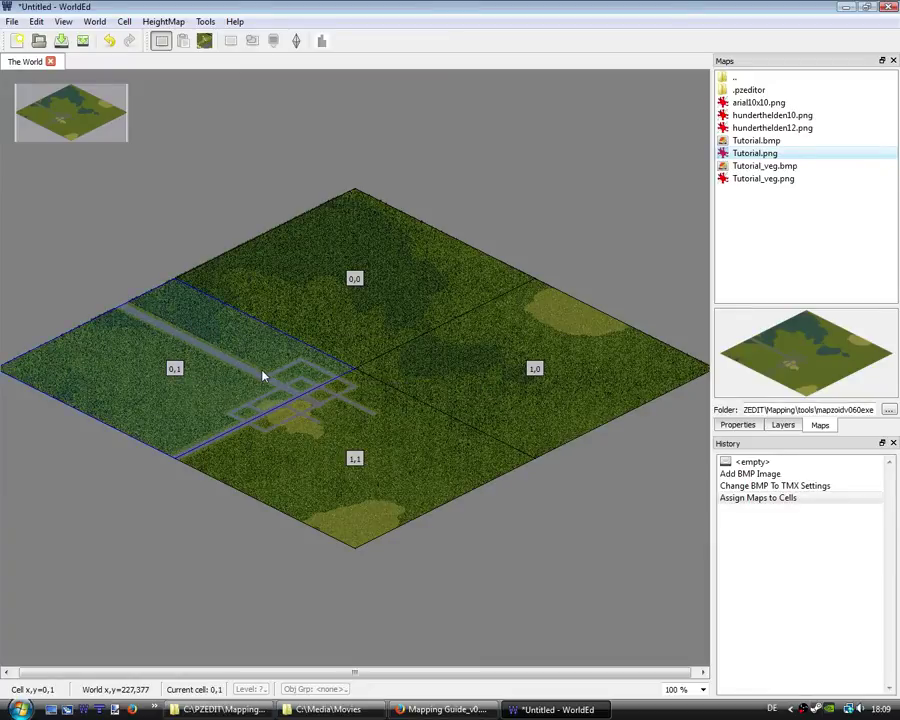
double_click(263, 376)
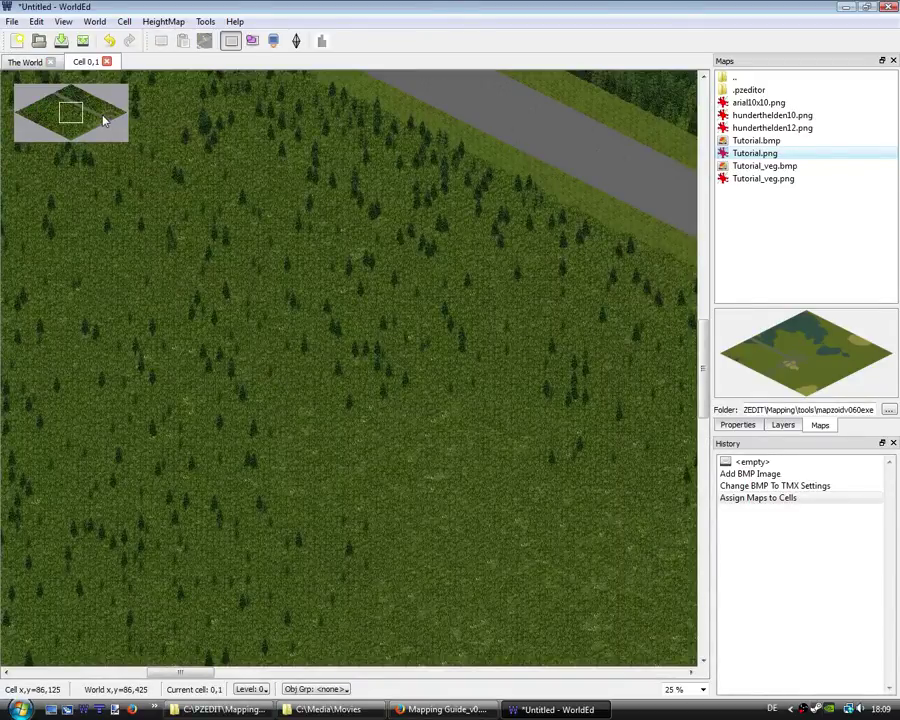
left_click_drag(104, 120, 104, 113)
middle_click_drag(419, 403, 405, 431)
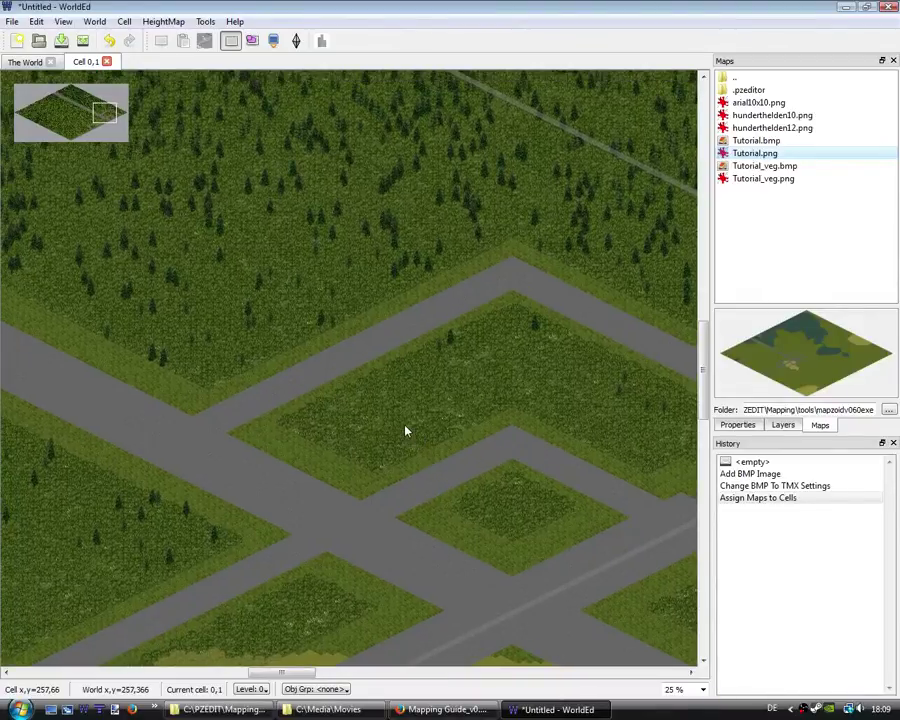
Zoom the cell view to 75% and pan up to see the grass and roads
scroll(404, 428, "up", 3)
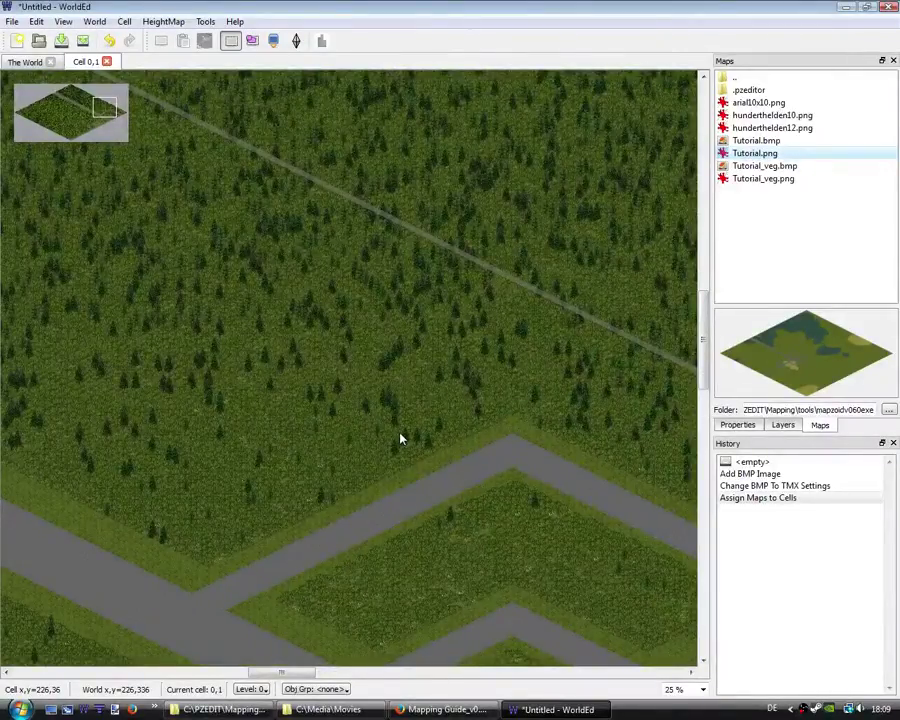
scroll(400, 438, "up", 2)
scroll(396, 449, "up", 2)
scroll(396, 449, "down", 8)
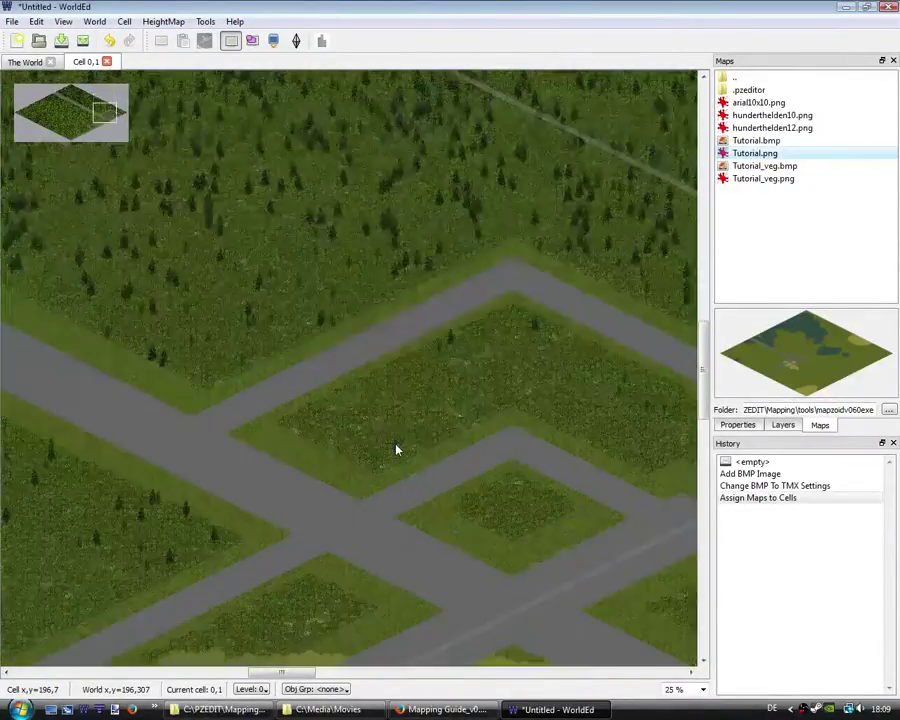
scroll(396, 449, "down", 6)
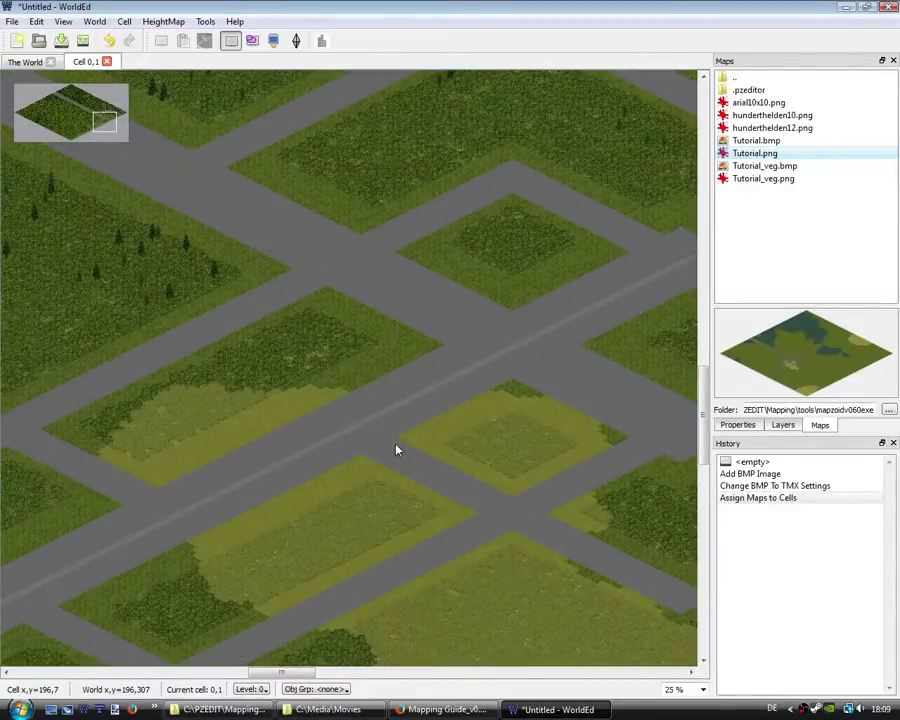
scroll(396, 449, "up", 2)
scroll(396, 449, "up", 2)
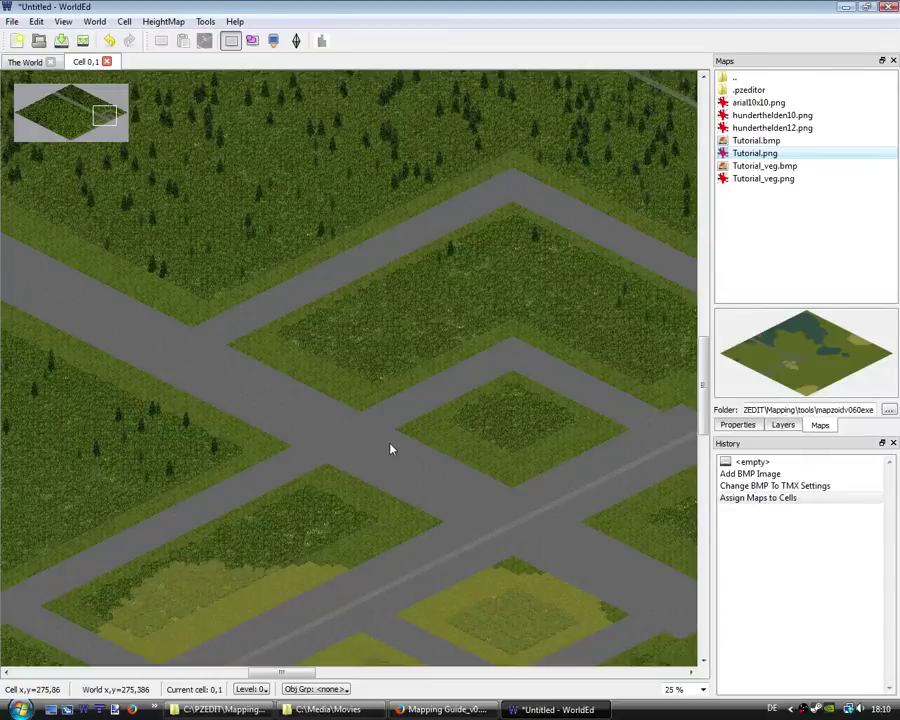
scroll(391, 449, "up", 2, "ctrl")
scroll(391, 449, "up", 1, "ctrl")
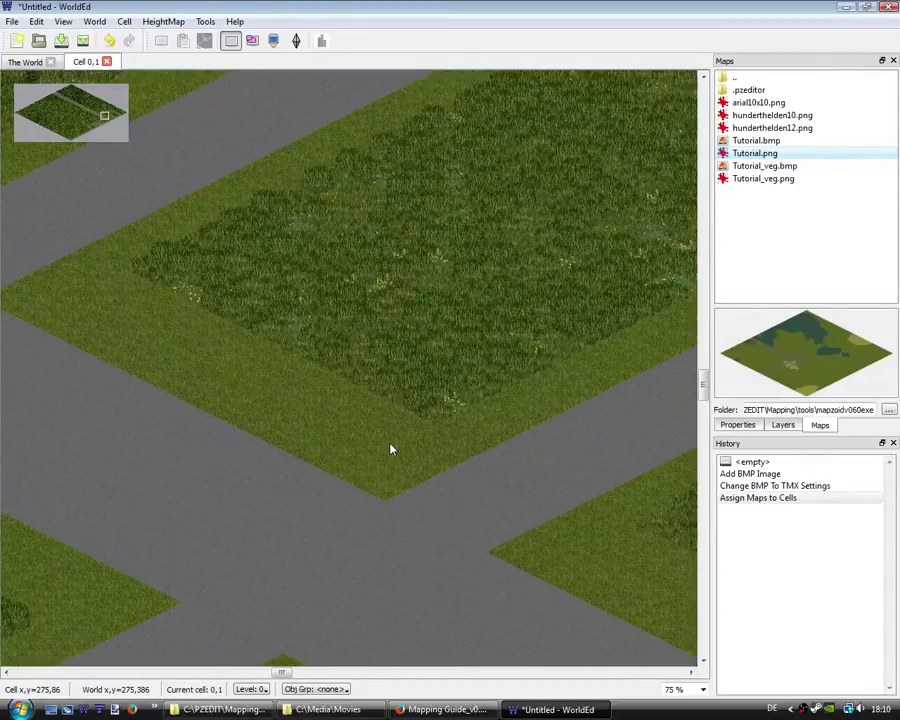
middle_click_drag(374, 340, 369, 457)
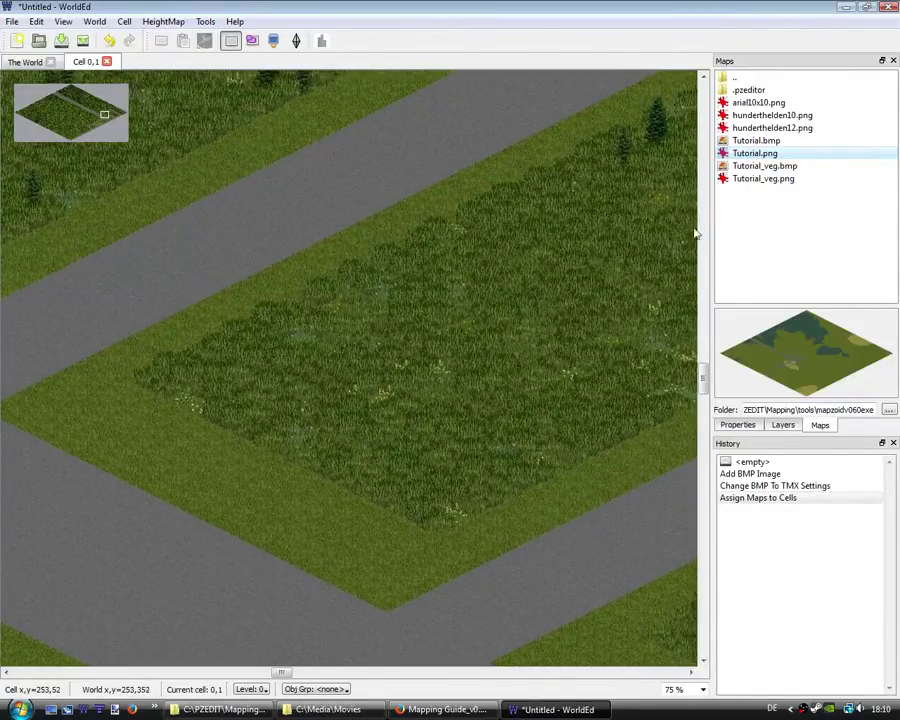
Browse to Vacation Islands > Gutrot > GutrotTBX and select the h_17_4_14.tbx house map
double_click(762, 79)
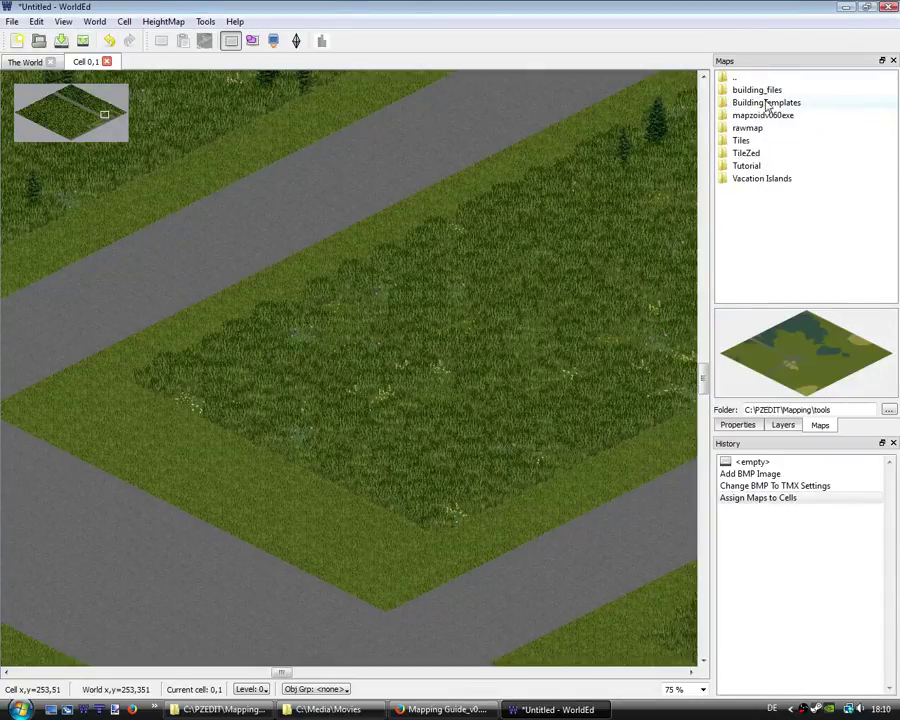
double_click(760, 180)
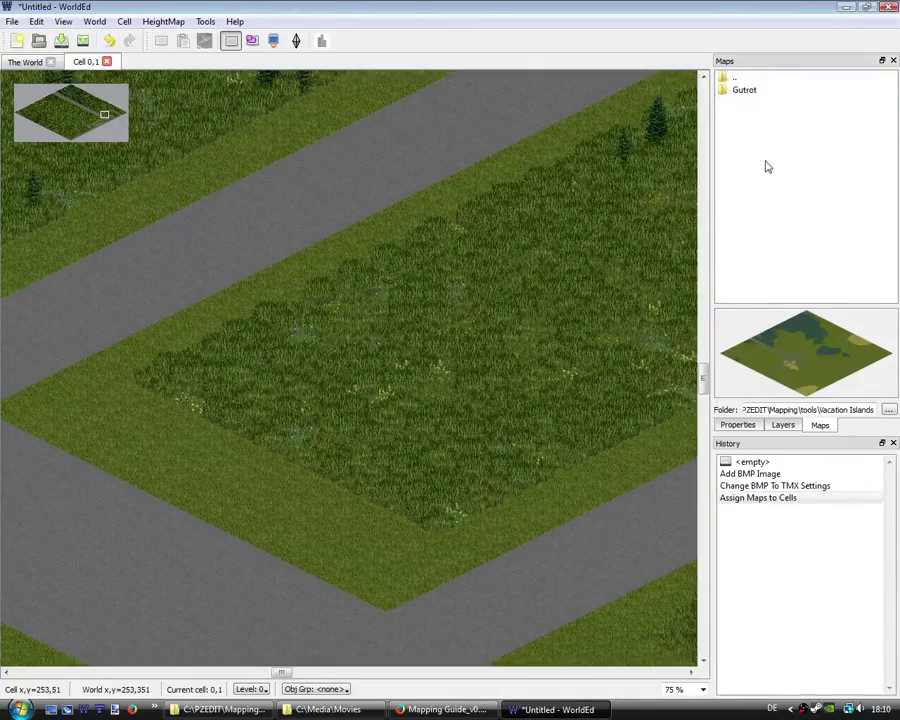
double_click(762, 92)
double_click(752, 115)
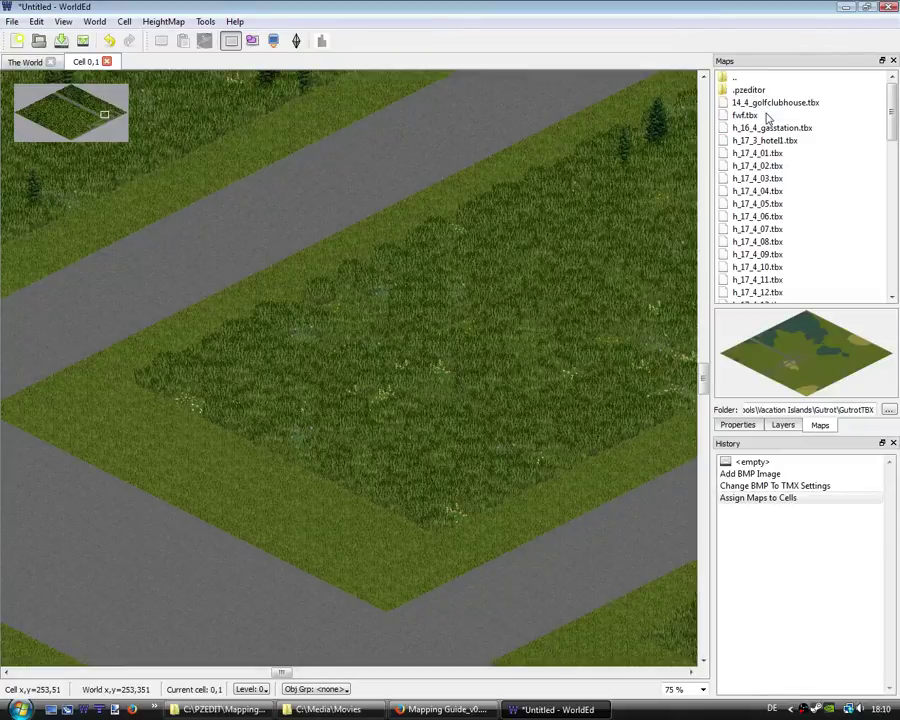
scroll(893, 145, "down", 1)
left_click_drag(893, 145, 893, 160)
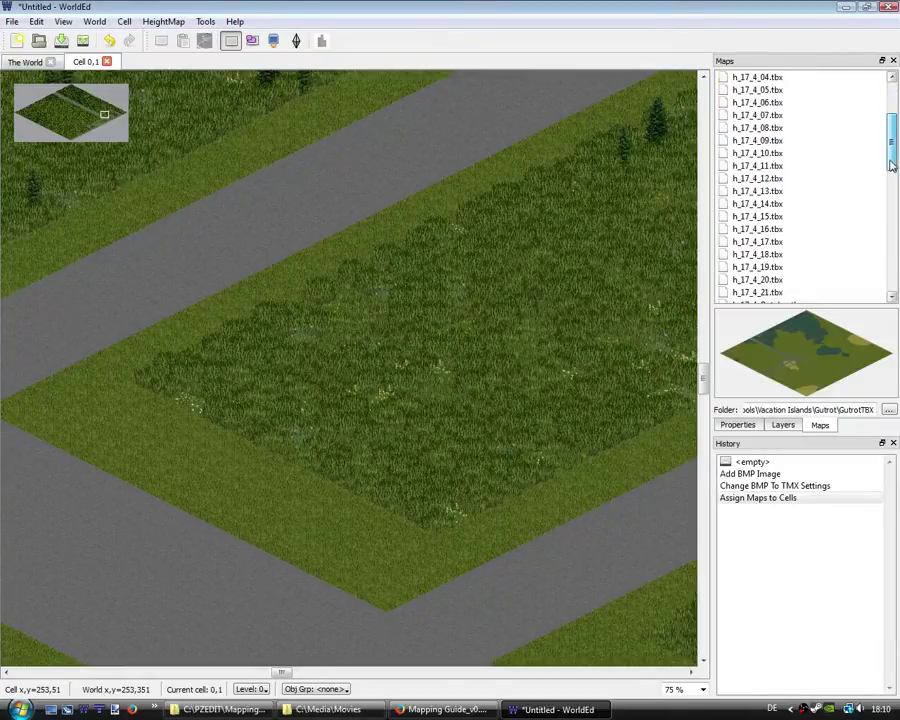
mouse_move(781, 210)
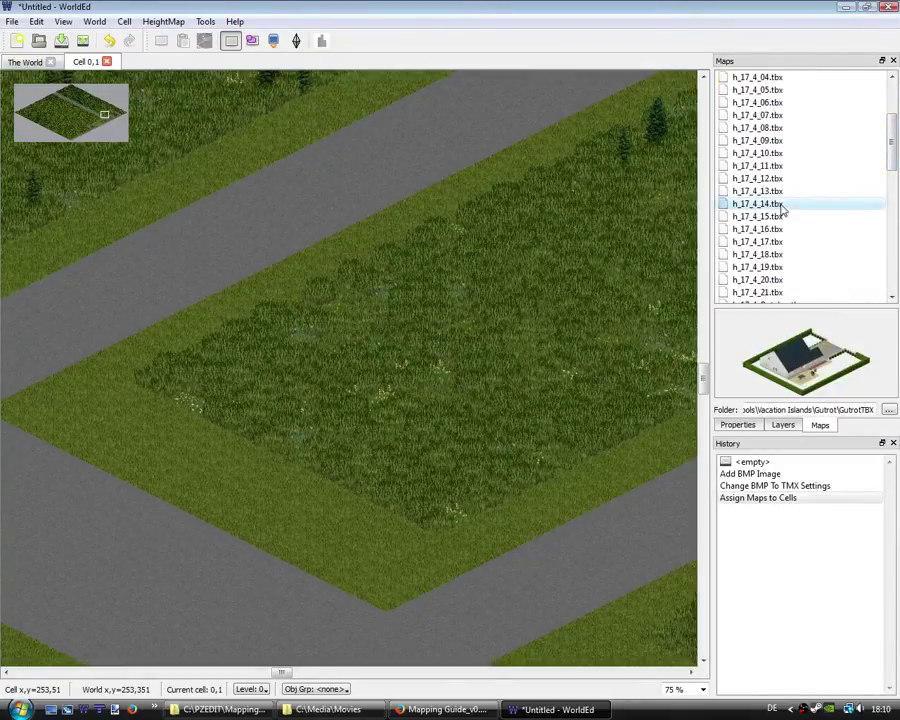
left_click(784, 208)
Place the h_17_4_14 lot on cell 0,1 and move it down-left beside the road
left_click_drag(100, 120, 103, 121)
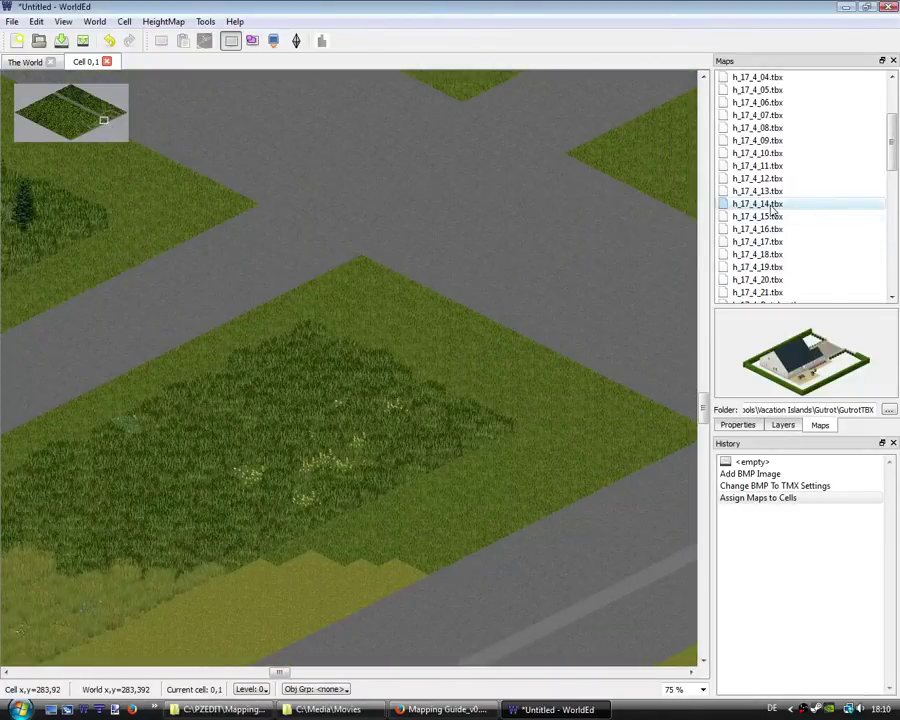
left_click_drag(410, 348, 62, 232)
middle_click_drag(354, 369, 524, 436)
middle_click_drag(326, 326, 504, 388)
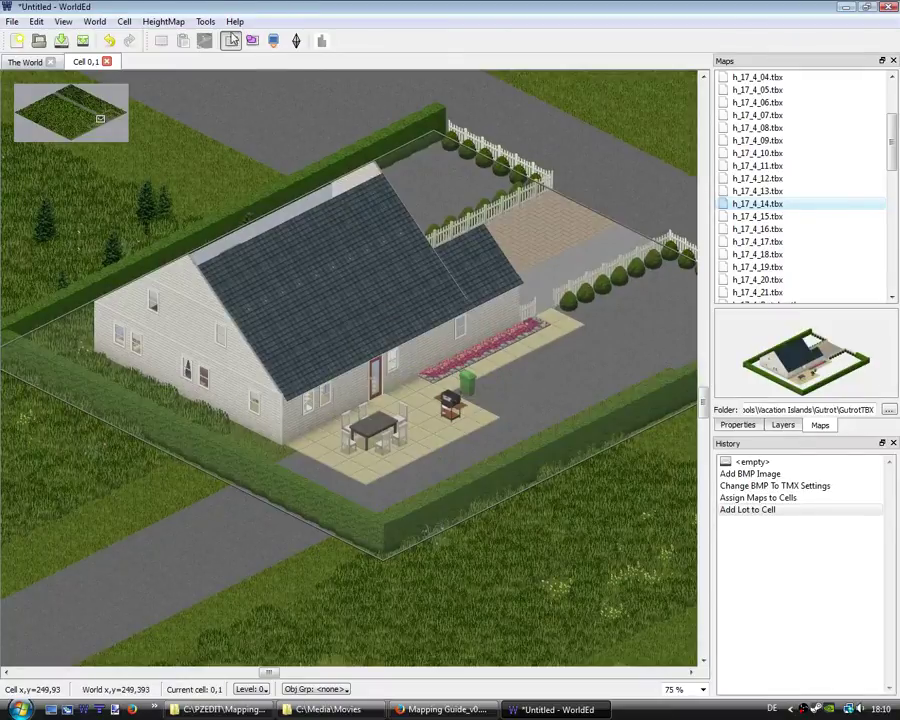
mouse_move(418, 315)
left_mouse_down()
mouse_move(337, 376)
mouse_move(227, 379)
mouse_move(161, 396)
mouse_move(167, 376)
mouse_move(185, 368)
left_mouse_up()
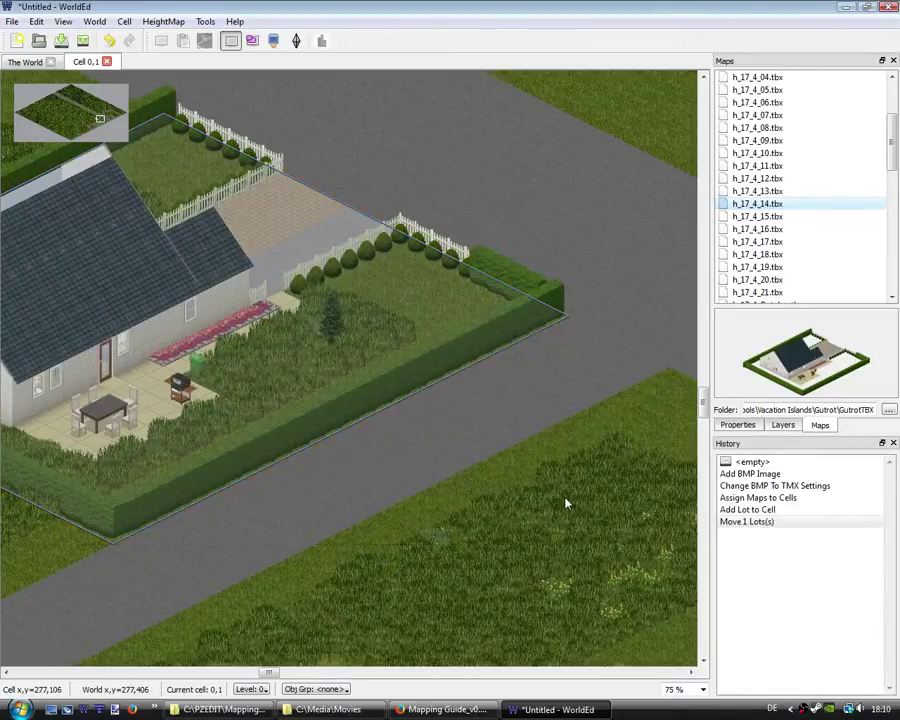
middle_click_drag(496, 507, 573, 501)
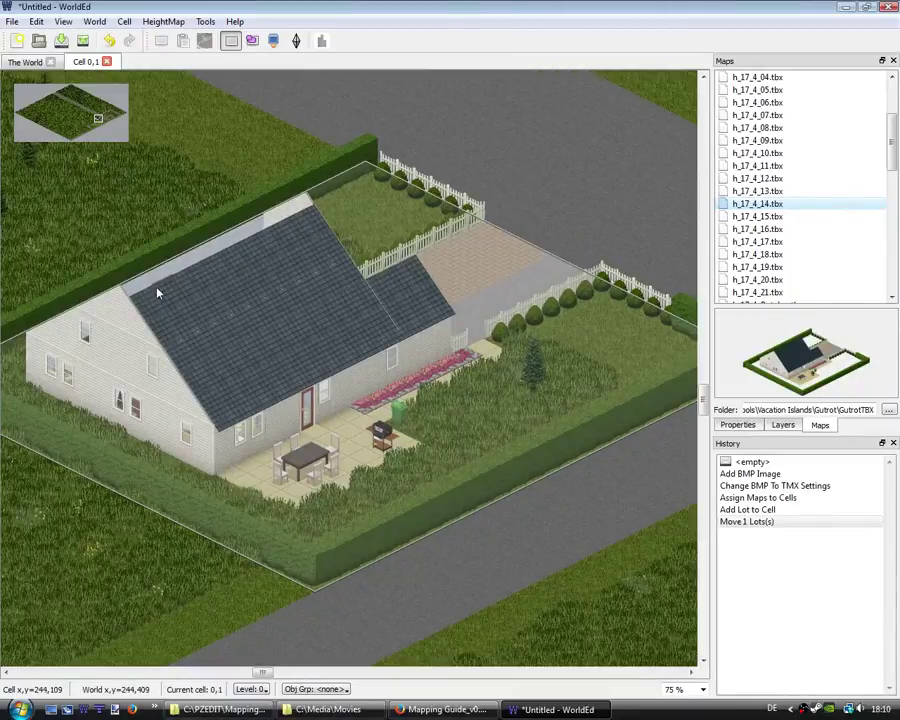
Close the Cell 0,1 tab to return to the four-cell world map
left_click(107, 62)
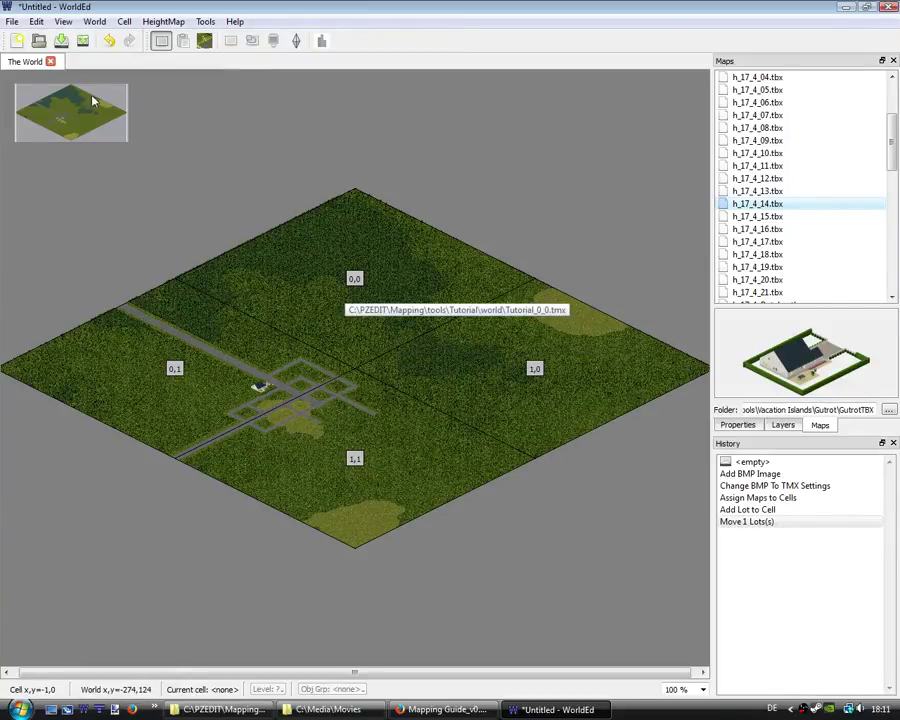
left_click(12, 21)
mouse_move(80, 123)
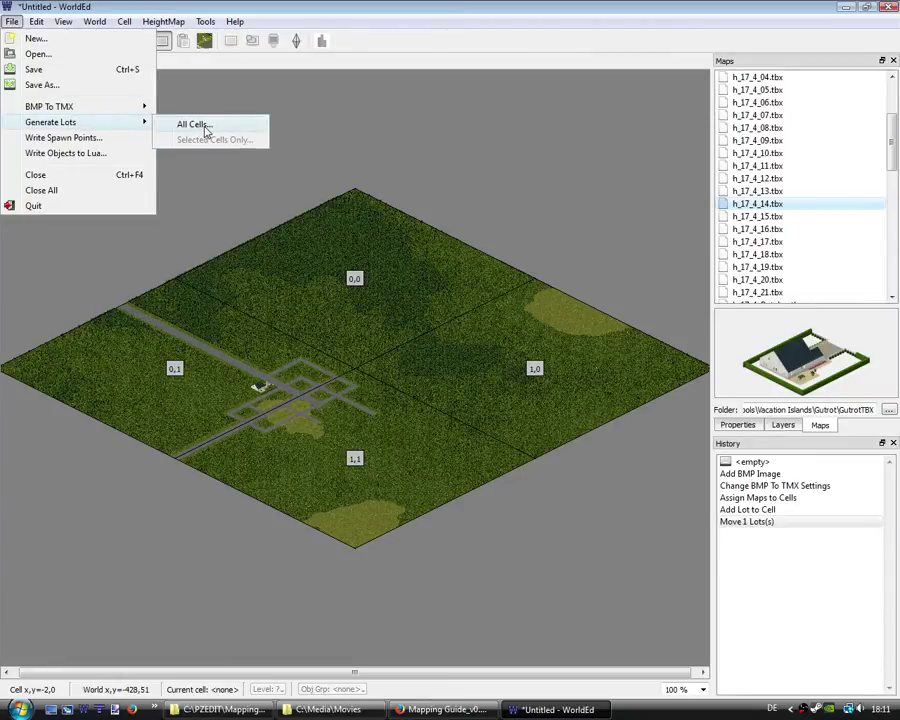
left_click(250, 375)
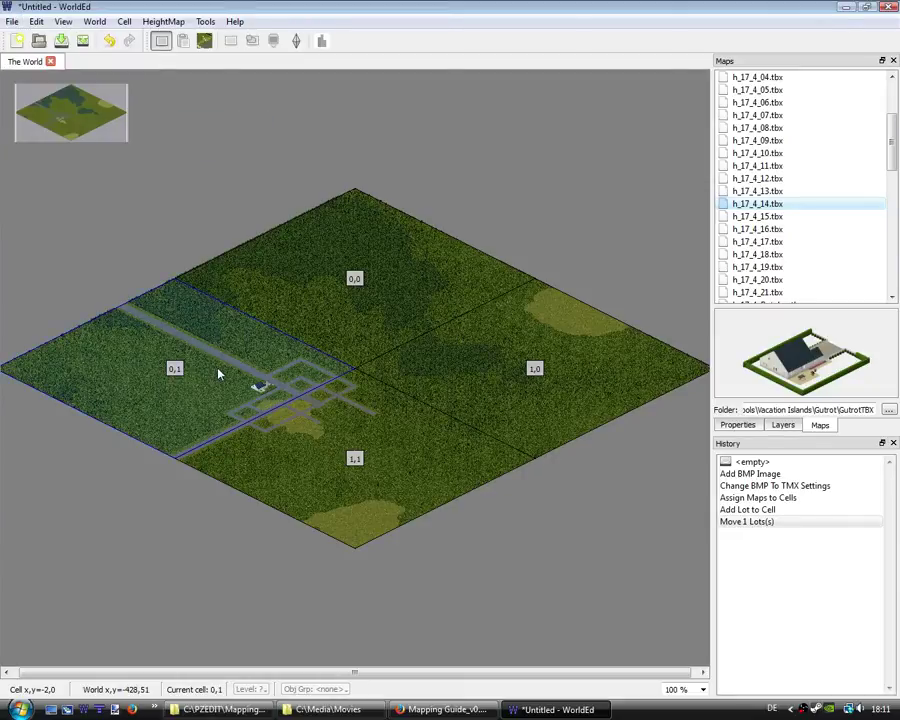
With no cell selected, open File > Generate Lots > All Cells..
left_click(12, 21)
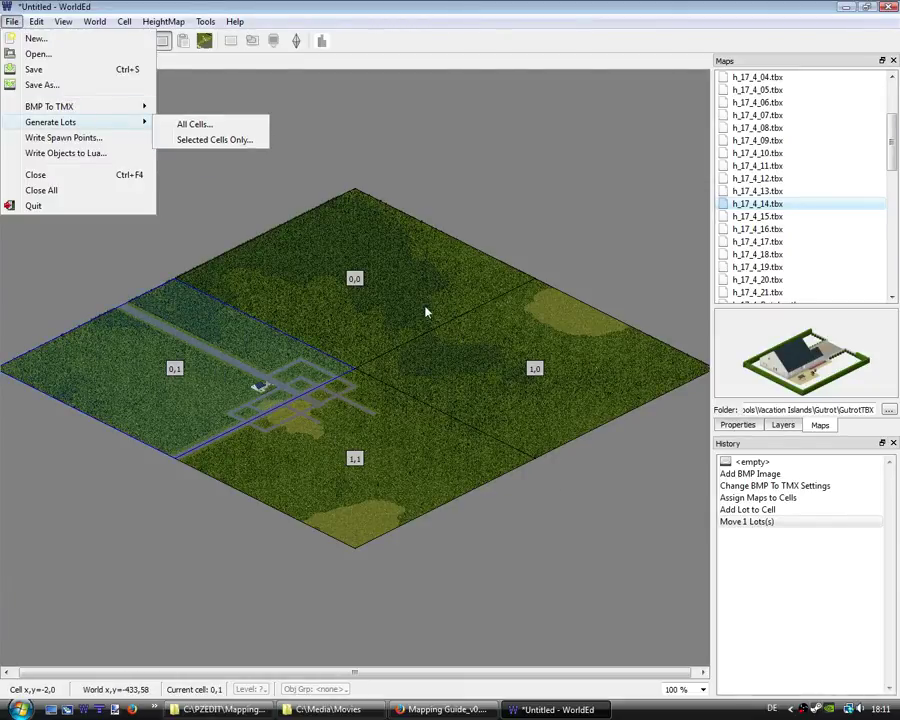
left_click(198, 231)
left_click(199, 232)
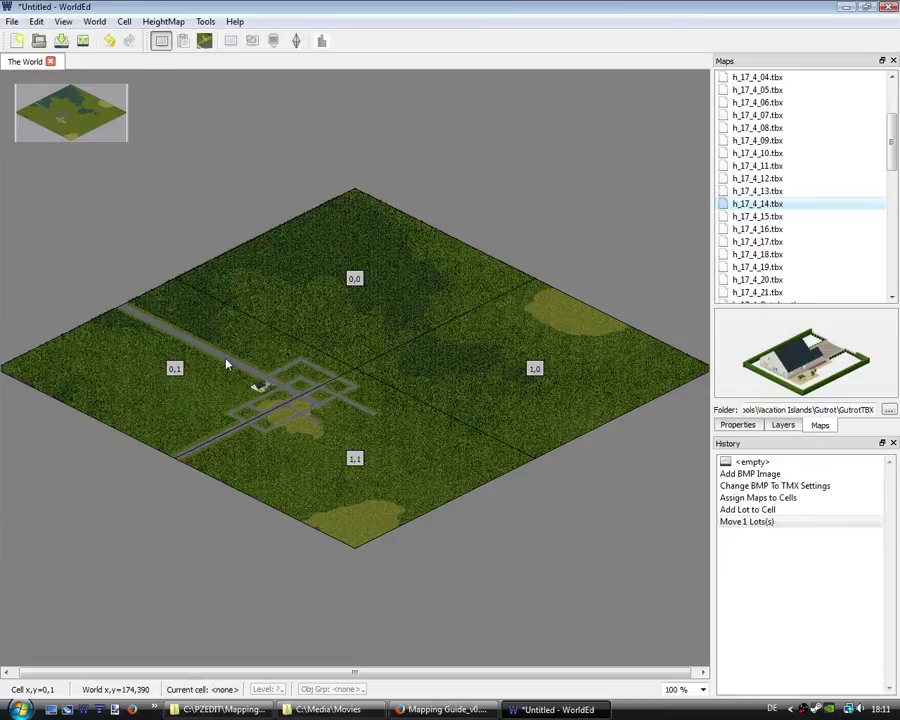
left_click(210, 355)
left_click(197, 250)
left_click(12, 21)
left_click(191, 124)
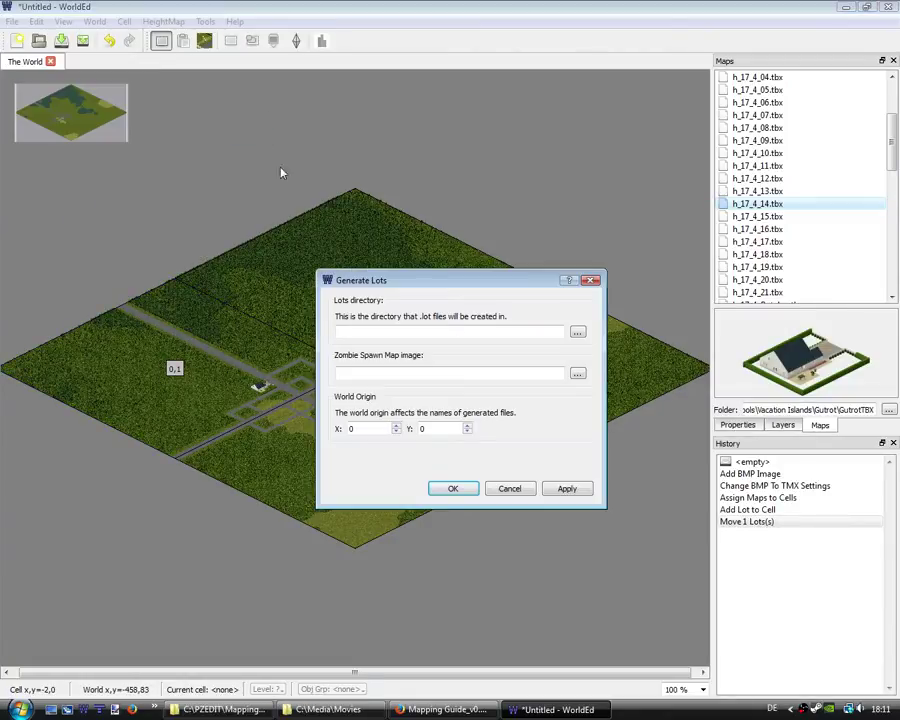
Set the lots directory to C:\PZEDIT\Mapping\tools\Tutorial\worldoutput
left_click(577, 331)
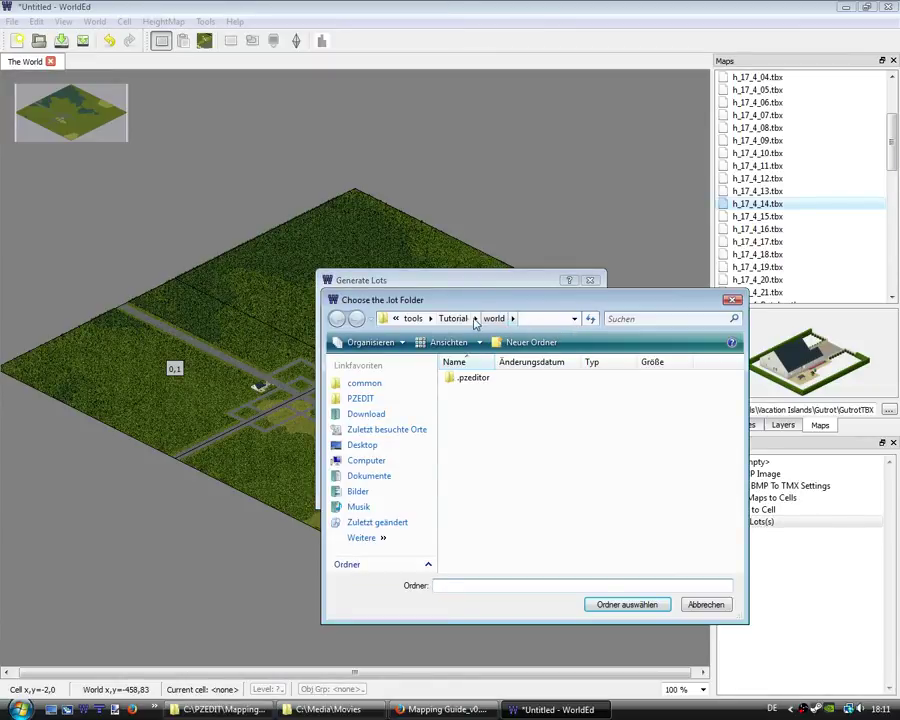
left_click(458, 318)
double_click(641, 392)
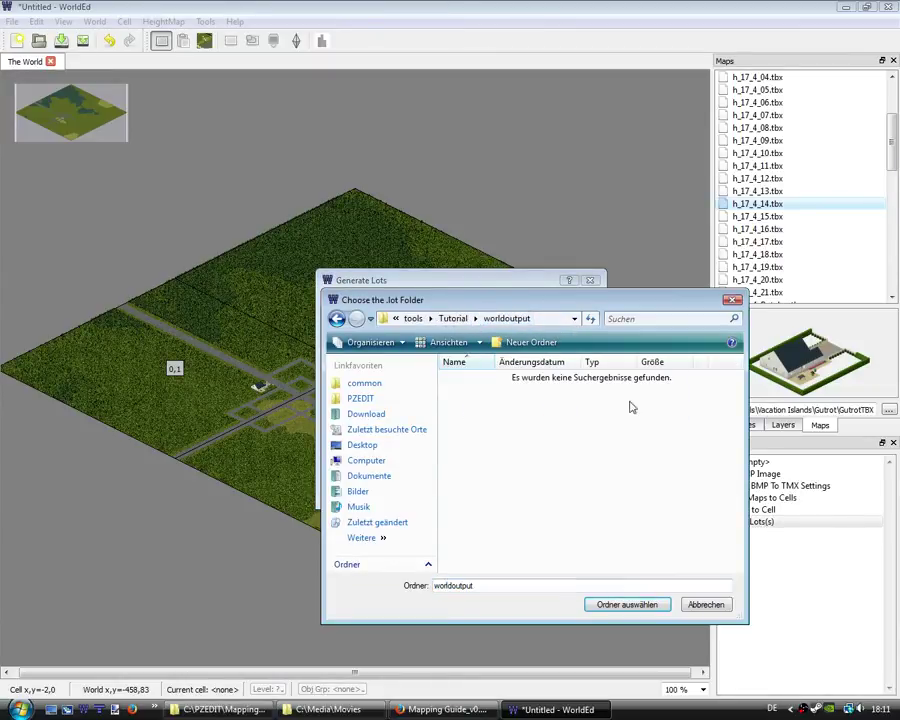
left_click(620, 605)
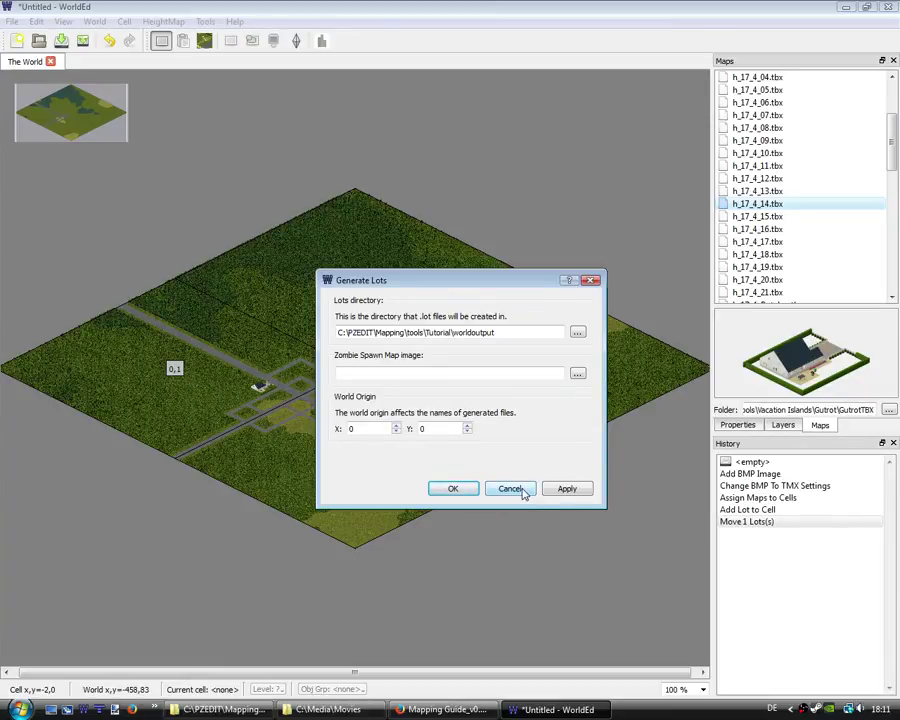
Pick ZombieSpawnMap.bmp from C:\PZEDIT\Mapping\tools\Tutorial for the zombie spawn map image field
left_click(578, 374)
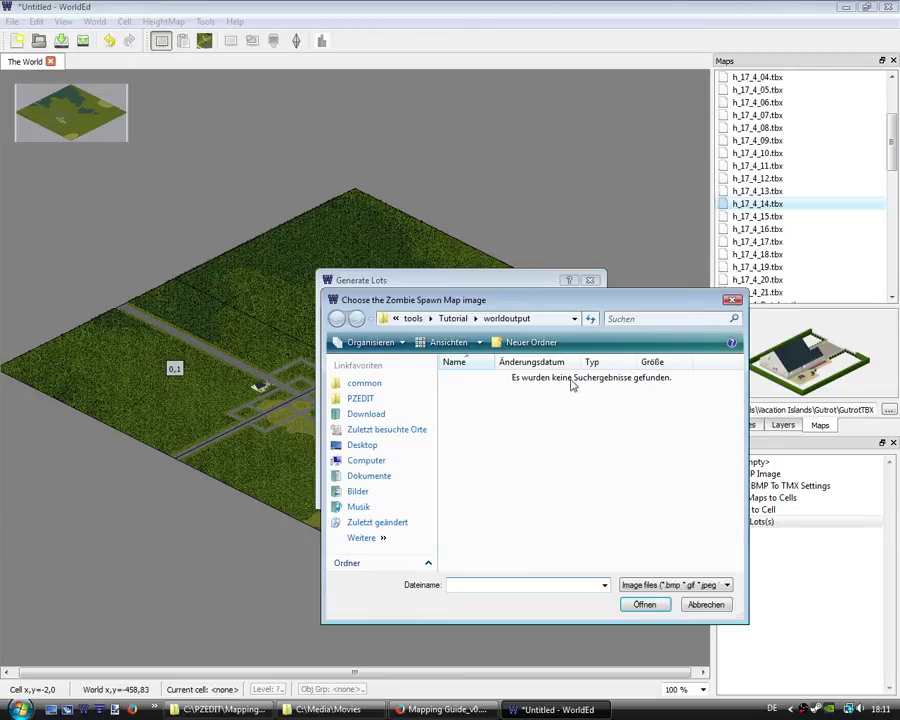
left_click(453, 318)
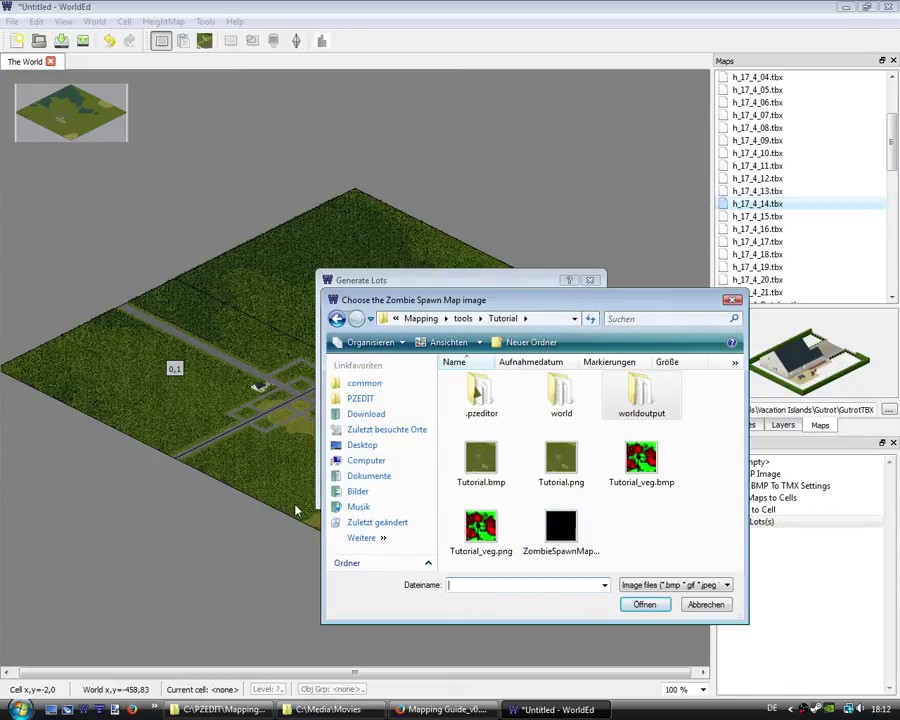
left_click(557, 538)
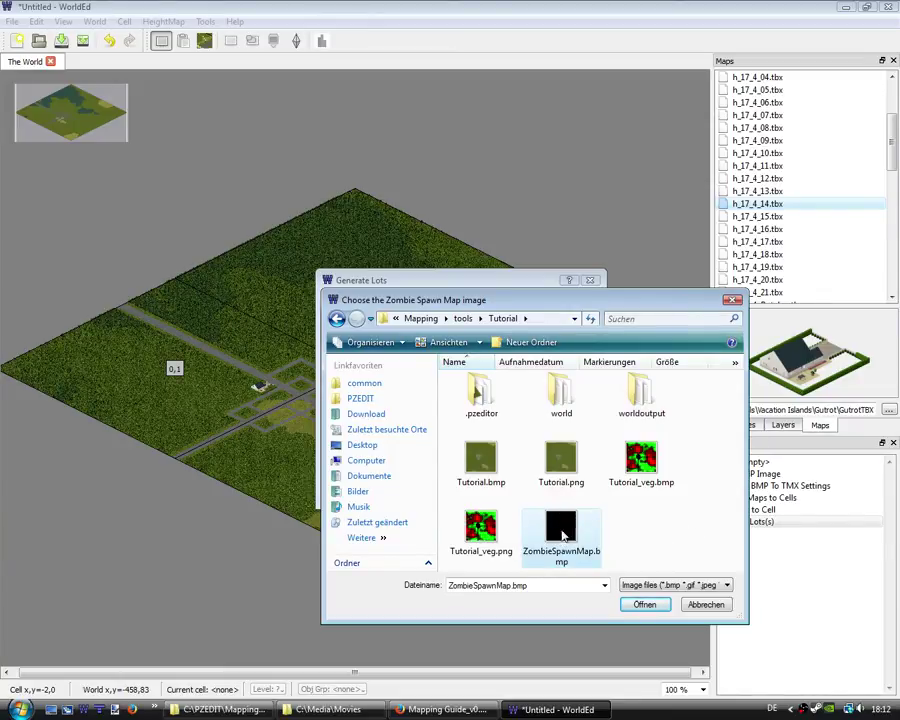
left_click(644, 604)
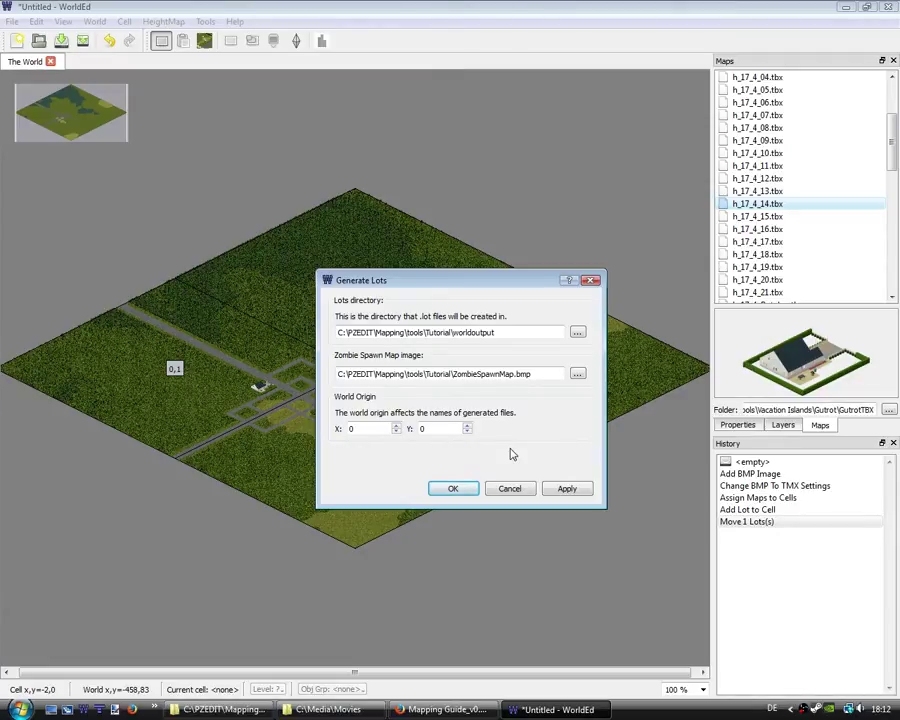
Open Google Translate in a new Firefox tab and translate 'besteht aus' from German to English
key("alt+Tab")
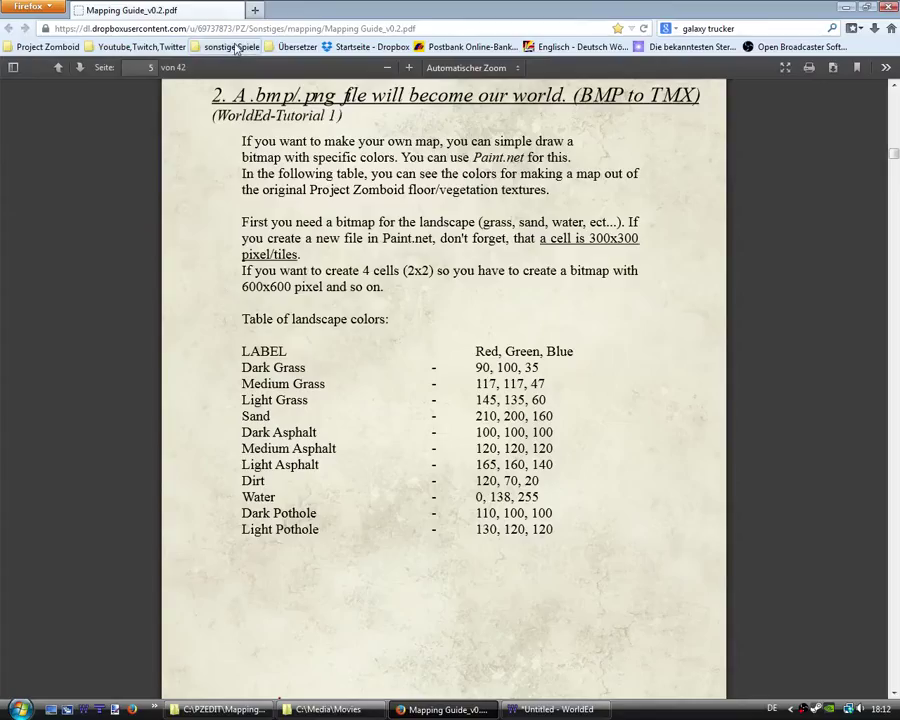
left_click(255, 12)
left_click(297, 46)
left_click(303, 66)
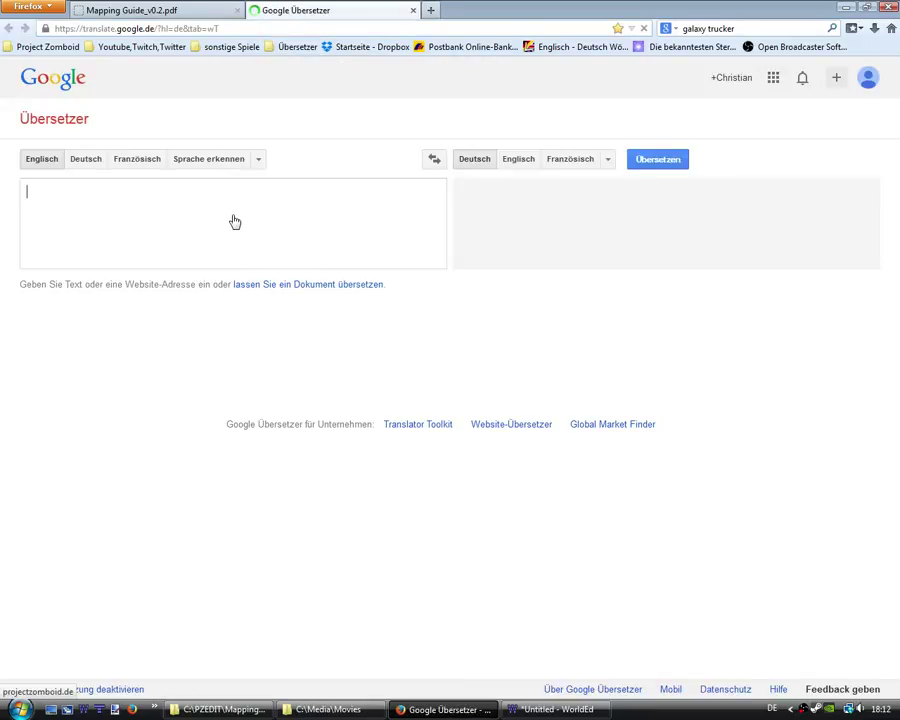
type("besteht uns")
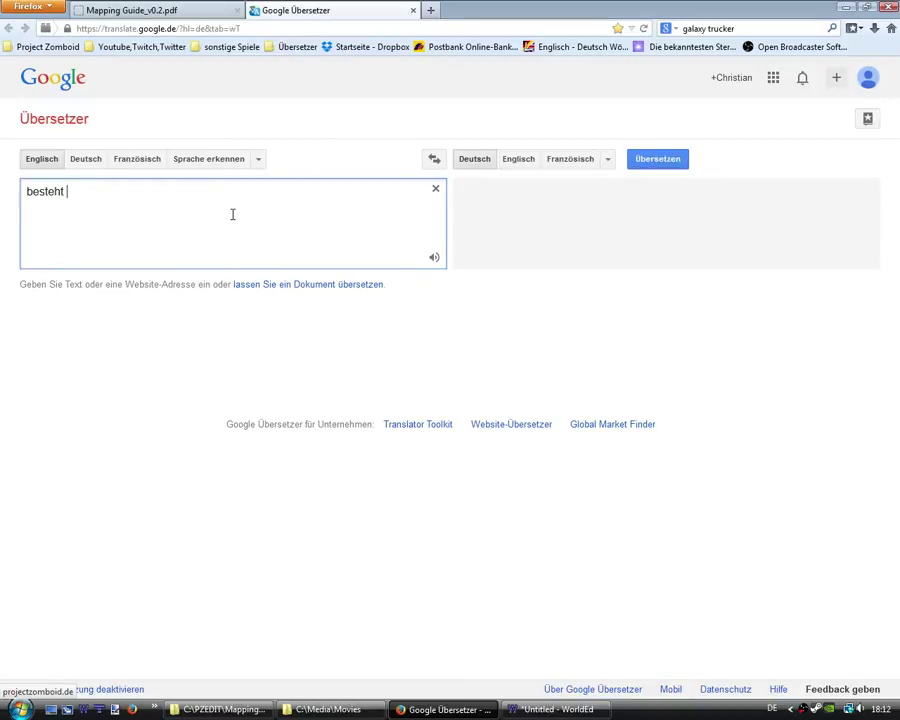
key("BackSpace")
key("BackSpace")
key("BackSpace")
type("aus")
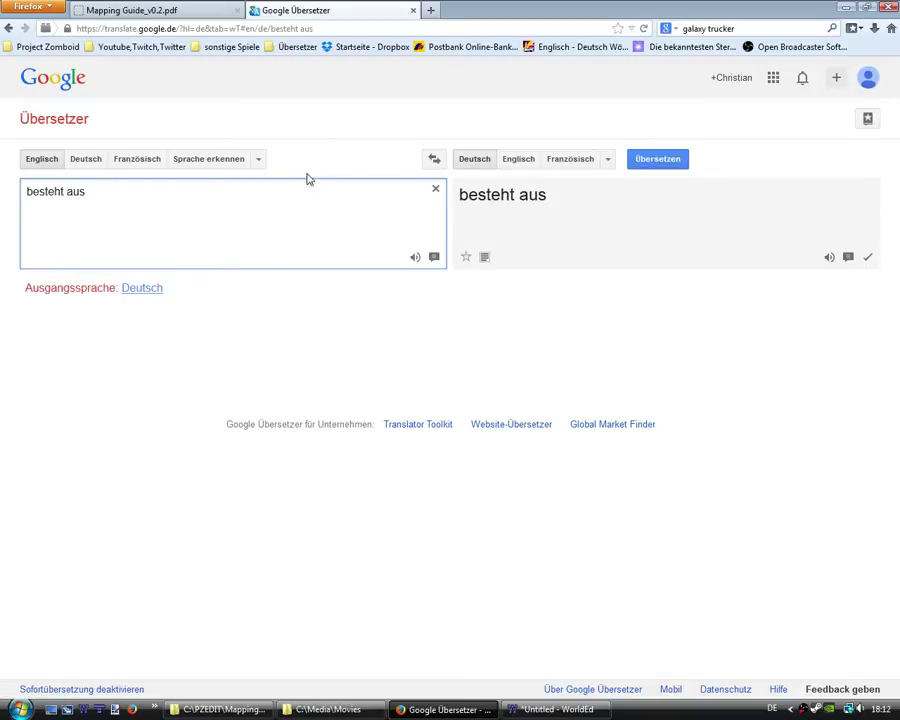
left_click(432, 160)
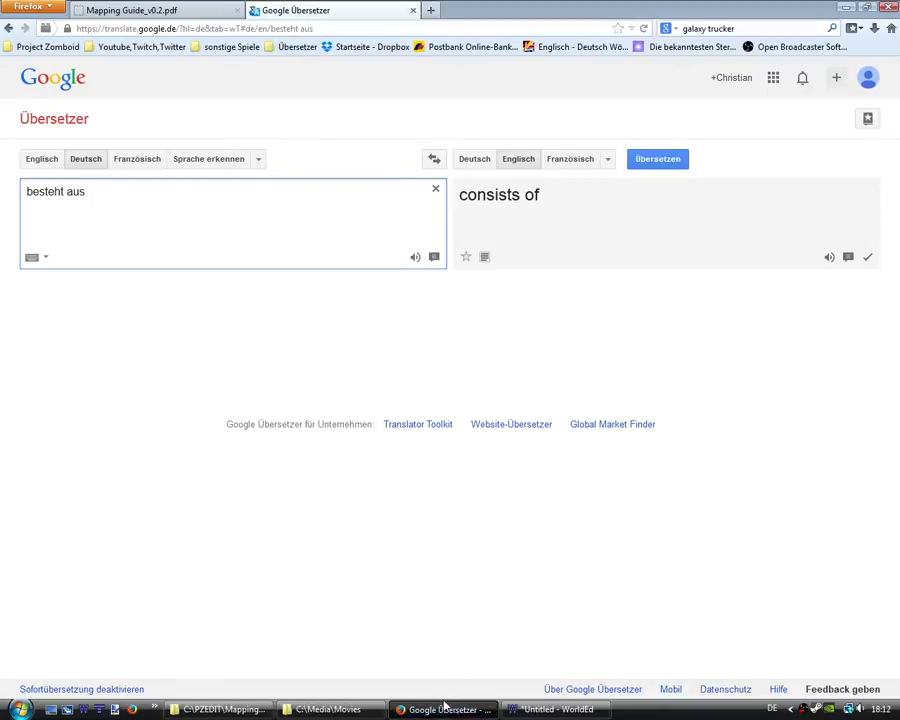
Return to the Mapping Guide PDF tab after a brief look at WorldEd
left_click(550, 709)
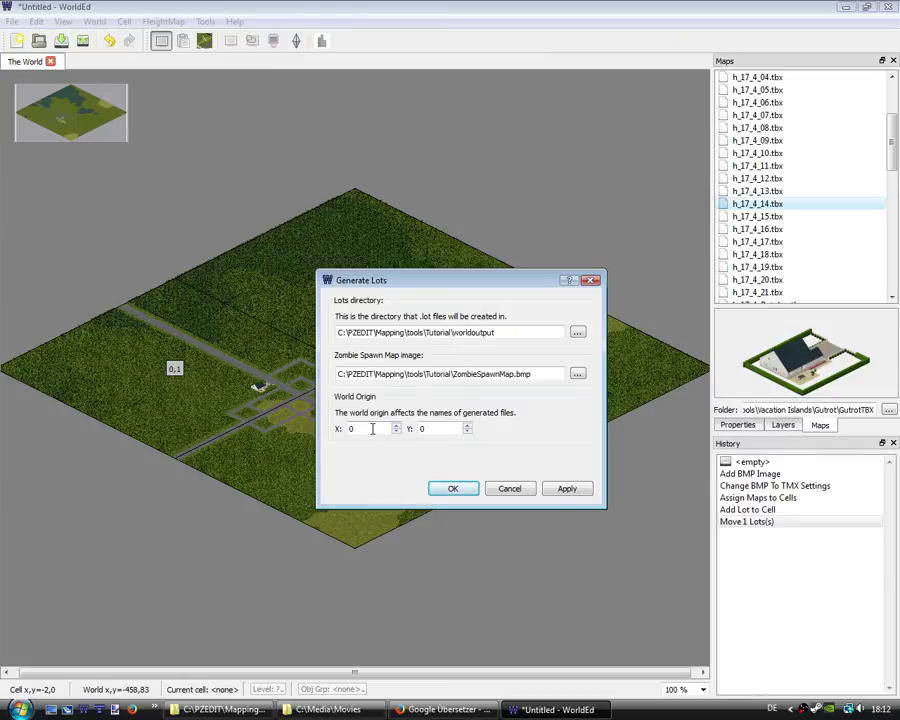
left_click(445, 709)
left_click(132, 10)
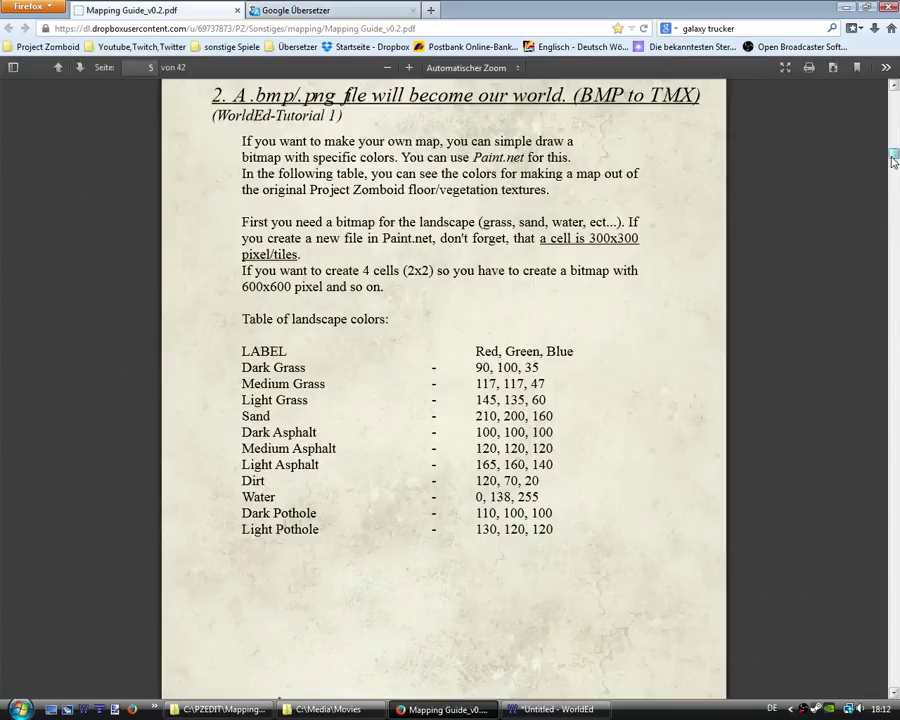
Scroll the Mapping Guide to the World Origin (Offset) section and highlight Muldraugh's 25x25 offset
mouse_move(894, 158)
left_mouse_down()
mouse_move(896, 132)
mouse_move(896, 158)
left_mouse_up()
left_click_drag(896, 158, 896, 158)
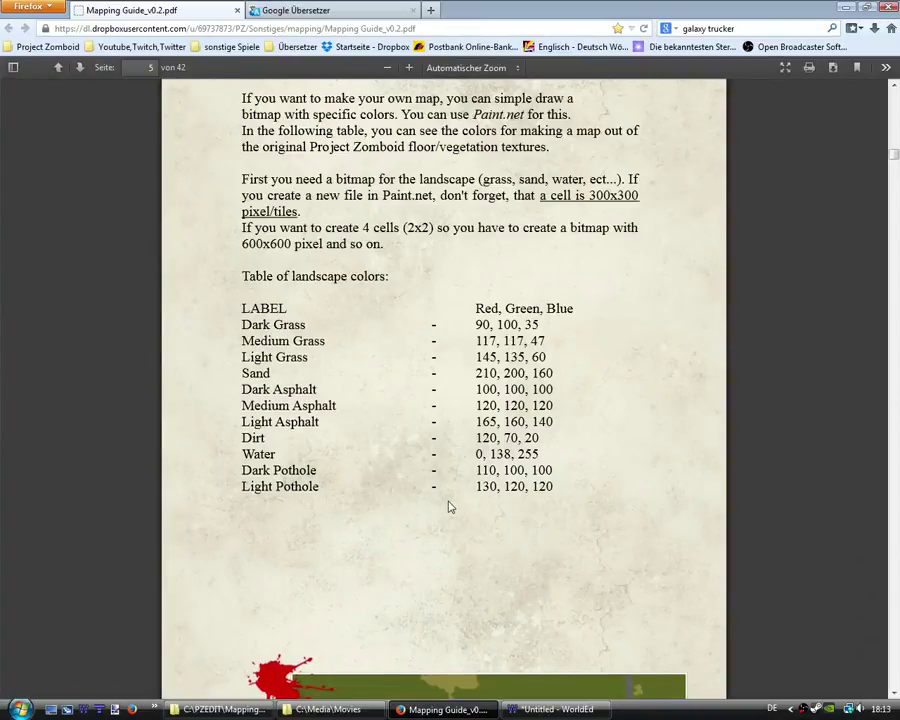
scroll(450, 506, "down", 2)
scroll(506, 550, "down", 10)
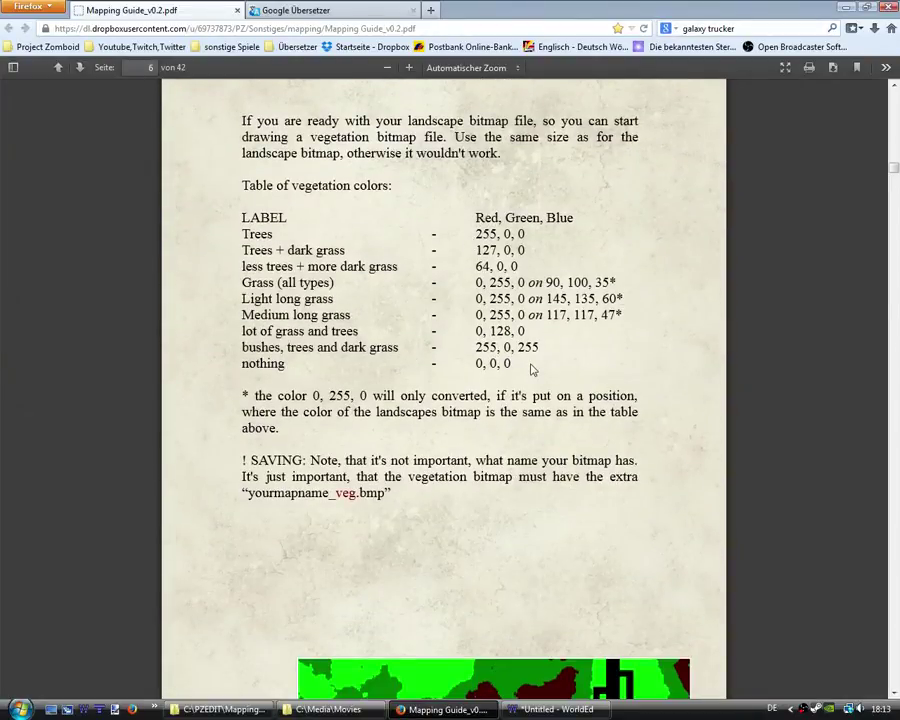
scroll(478, 553, "down", 3)
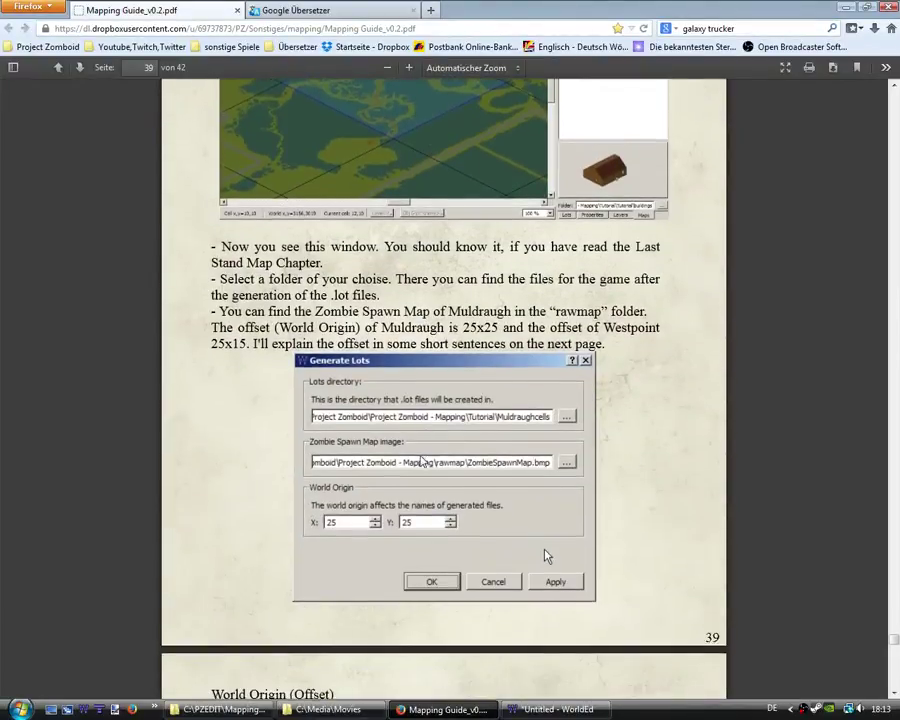
scroll(423, 459, "down", 4)
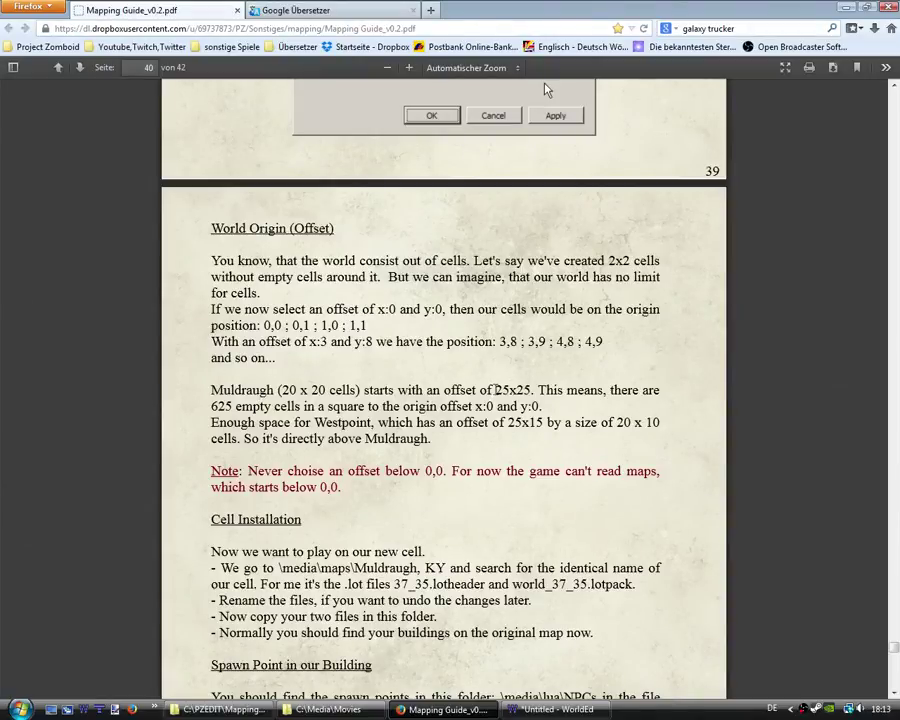
left_click_drag(496, 390, 527, 390)
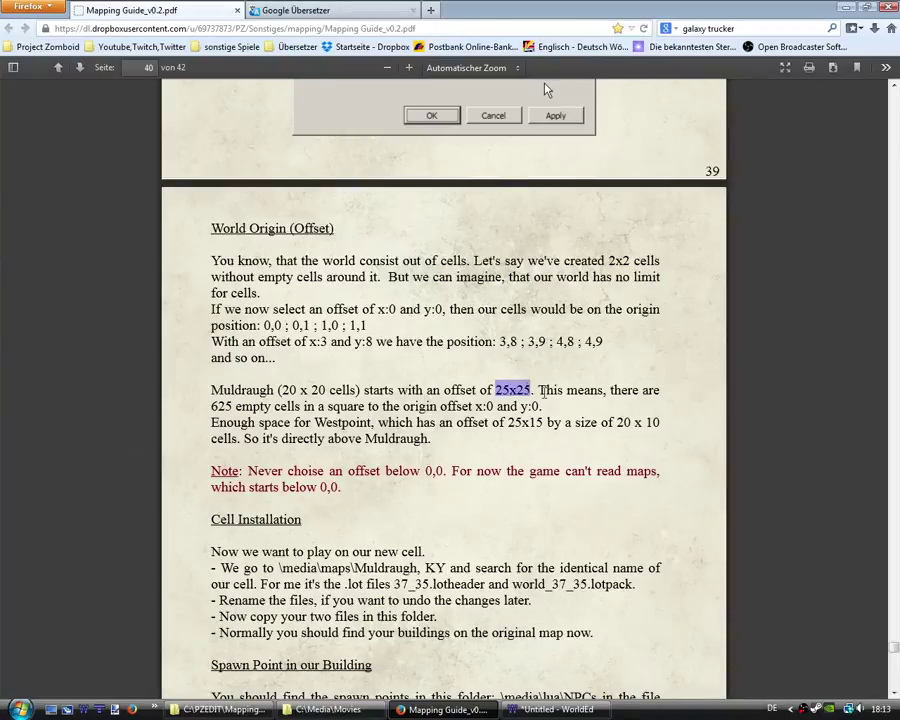
left_click(529, 435)
Scroll back up and return to WorldEd's Generate Lots settings
scroll(527, 435, "up", 2)
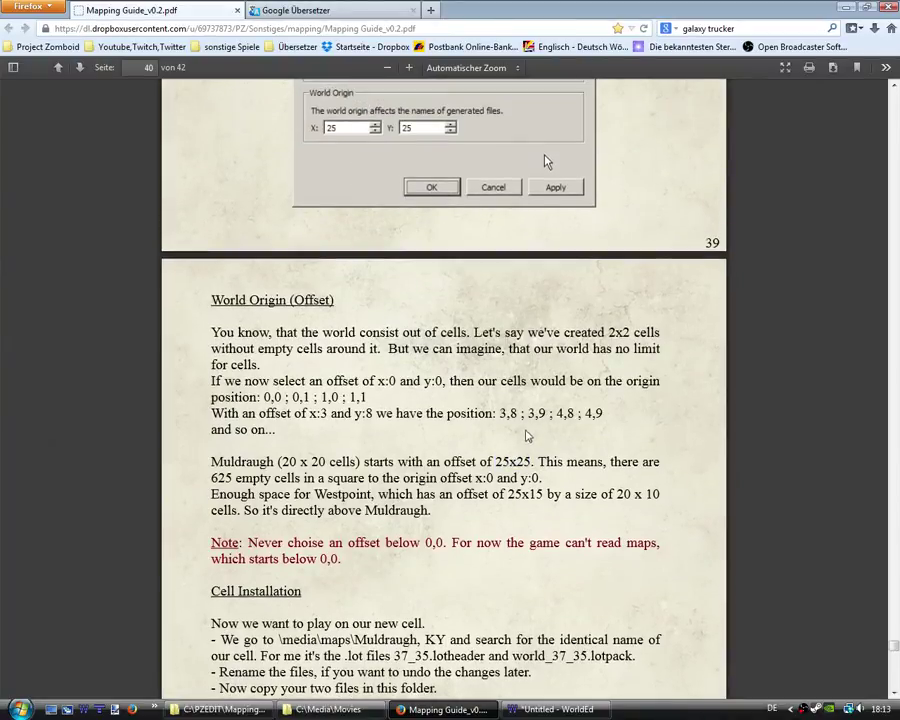
scroll(527, 435, "up", 4)
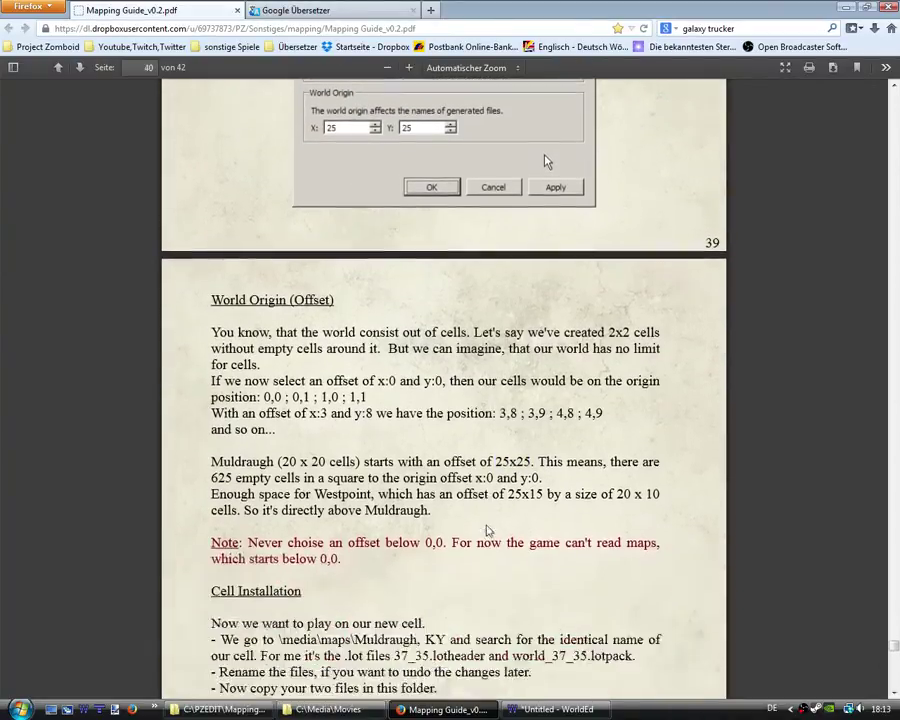
left_click(550, 710)
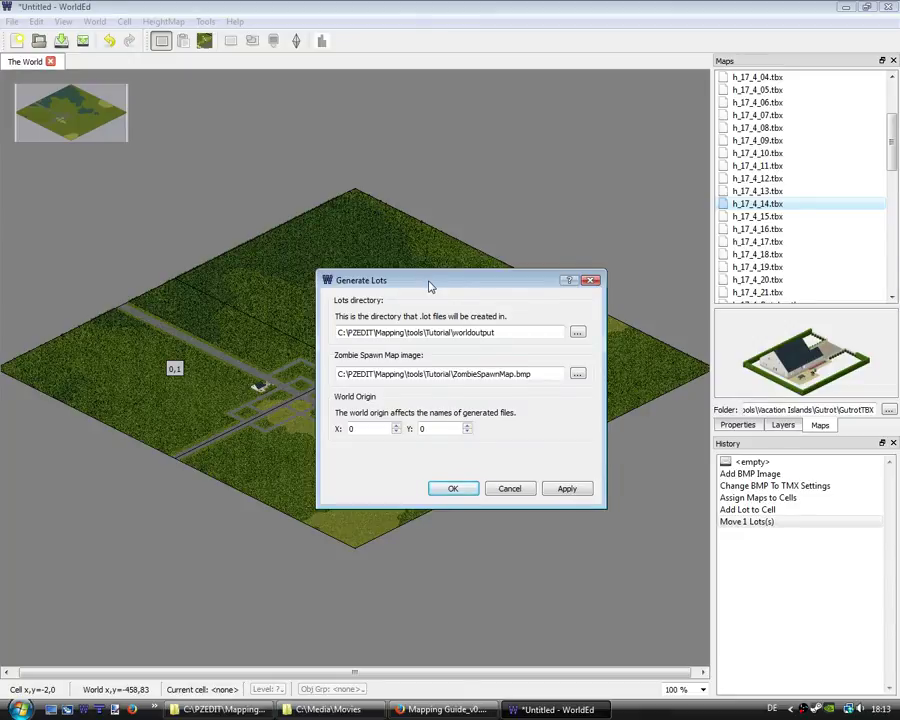
Move the Generate Lots dialog aside to uncover the map cell labels
left_click_drag(428, 283, 452, 294)
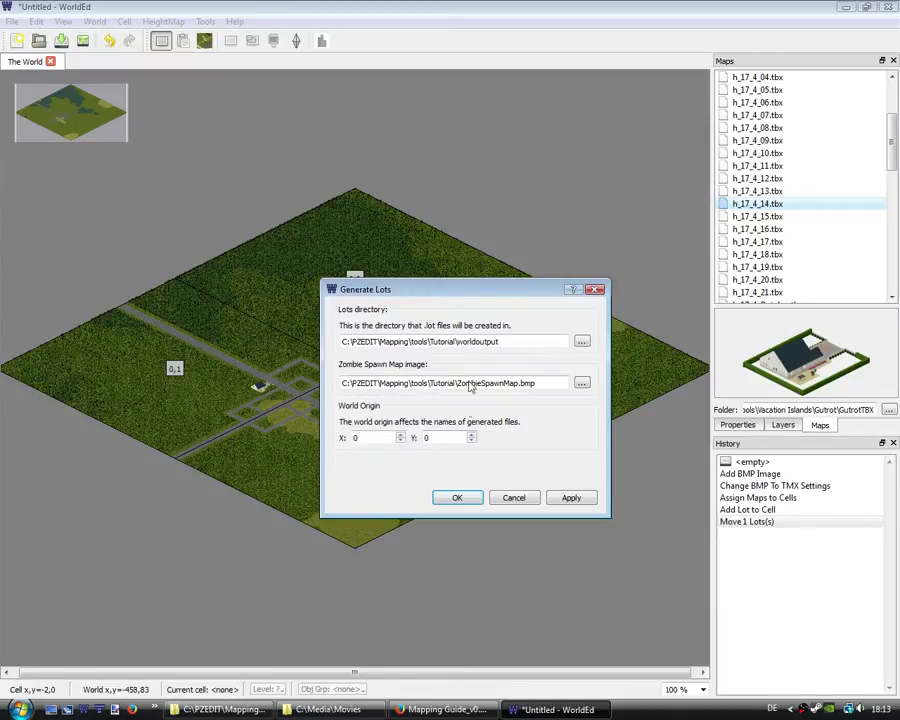
left_click_drag(487, 293, 566, 359)
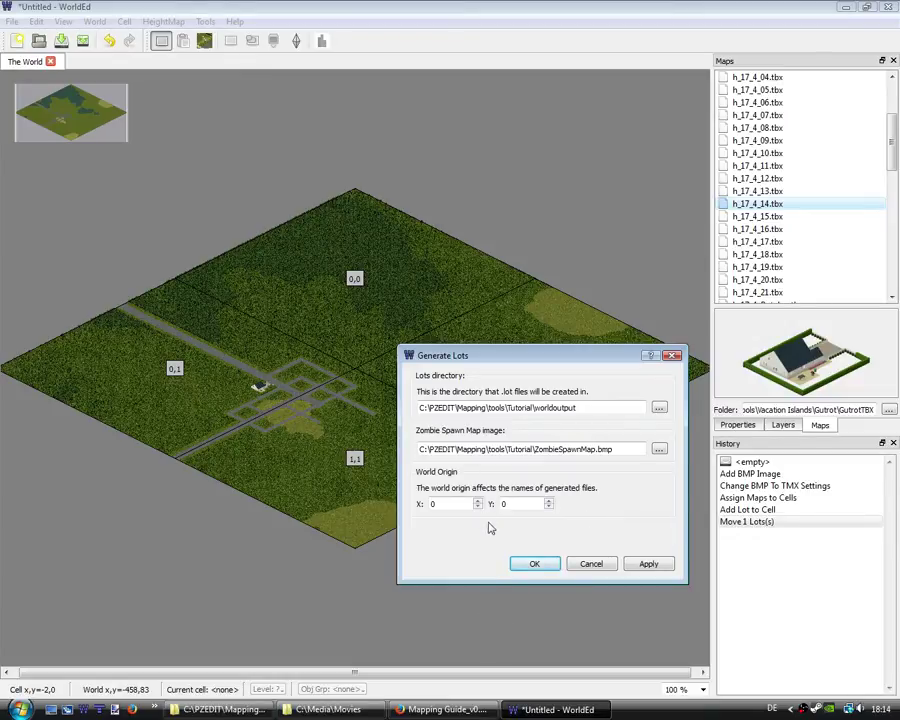
left_click_drag(513, 362, 491, 345)
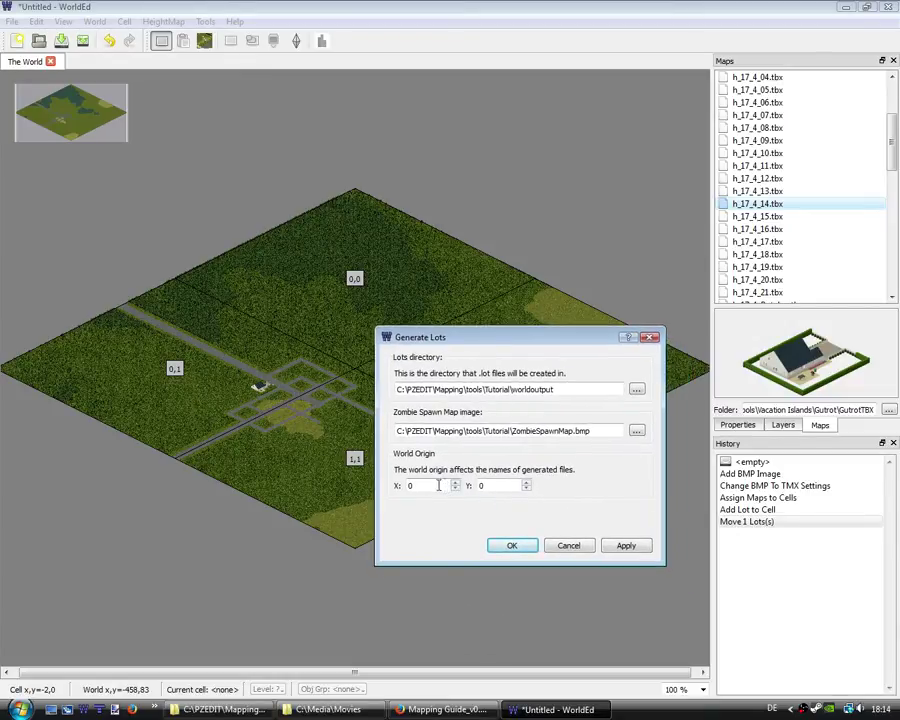
Check Muldraugh's 20 x 20 size in the guide, then set the world origin to X 46, Y 25
left_click(443, 712)
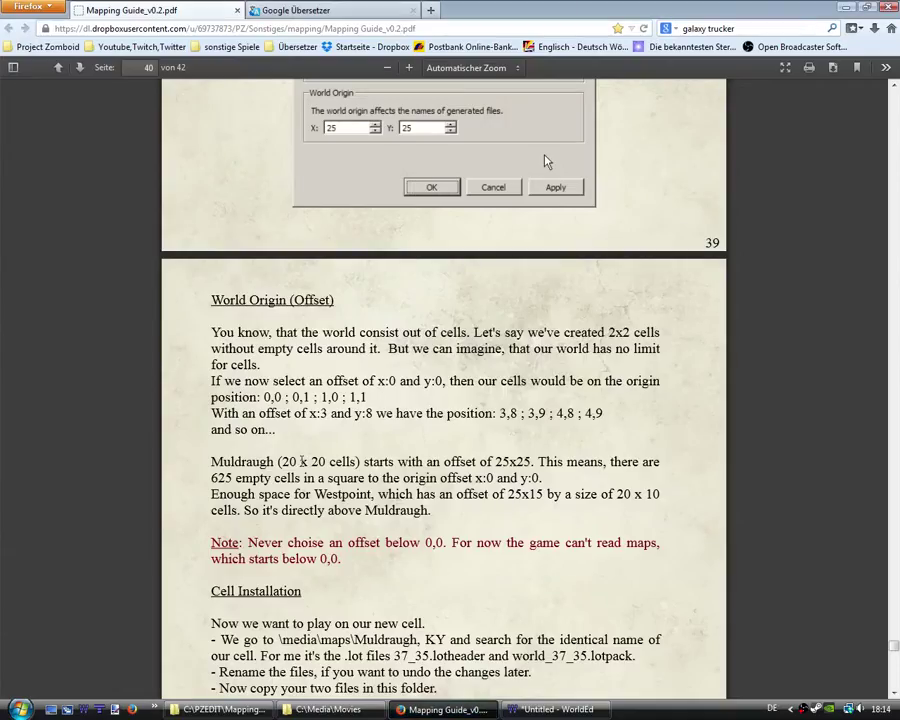
left_click_drag(283, 461, 331, 462)
left_click(476, 467)
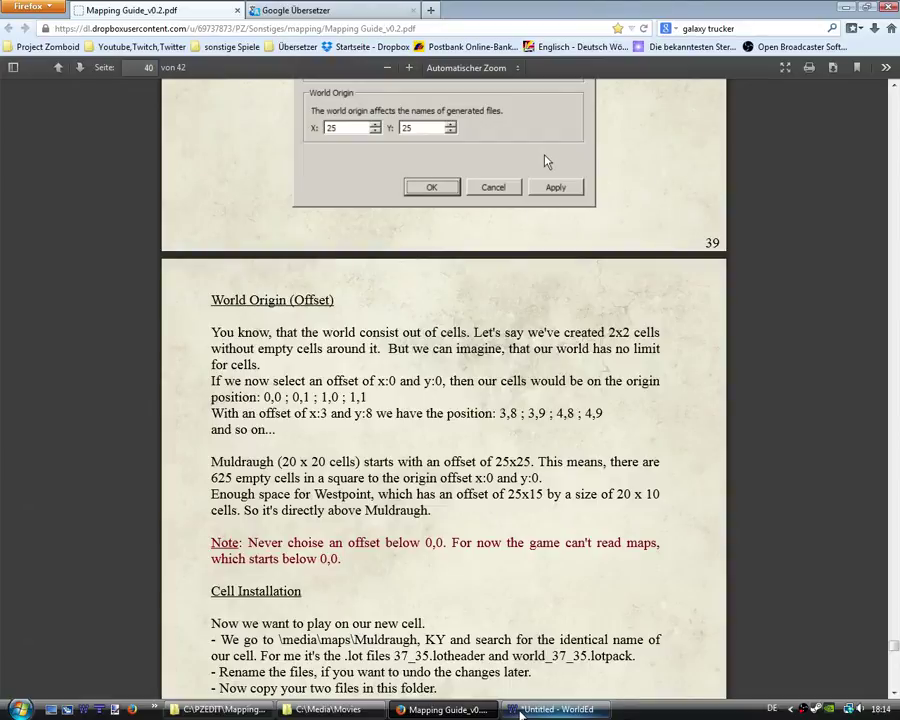
left_click(520, 713)
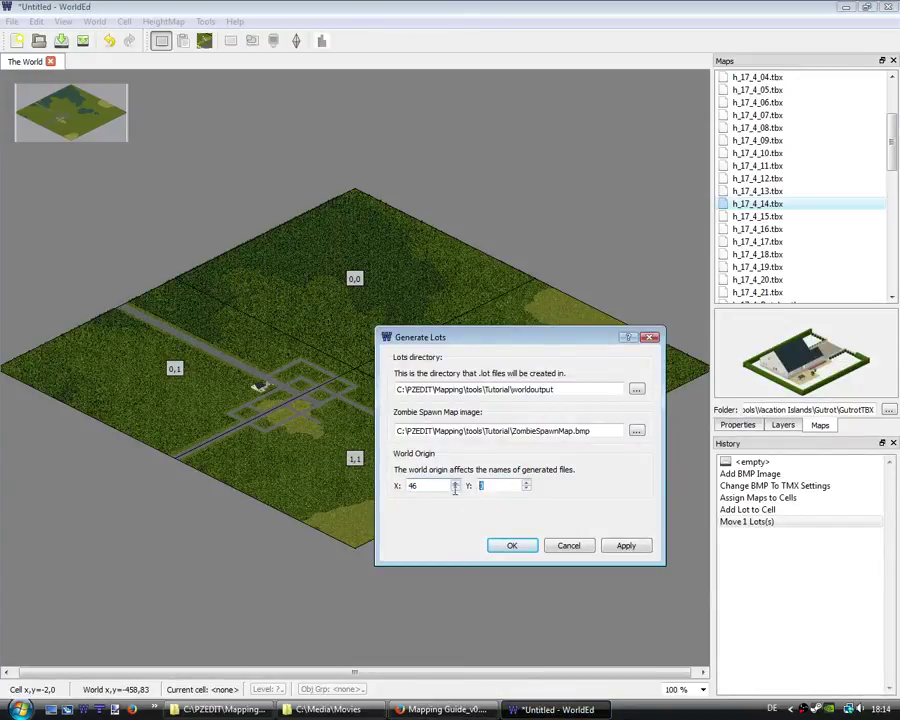
left_click(474, 711)
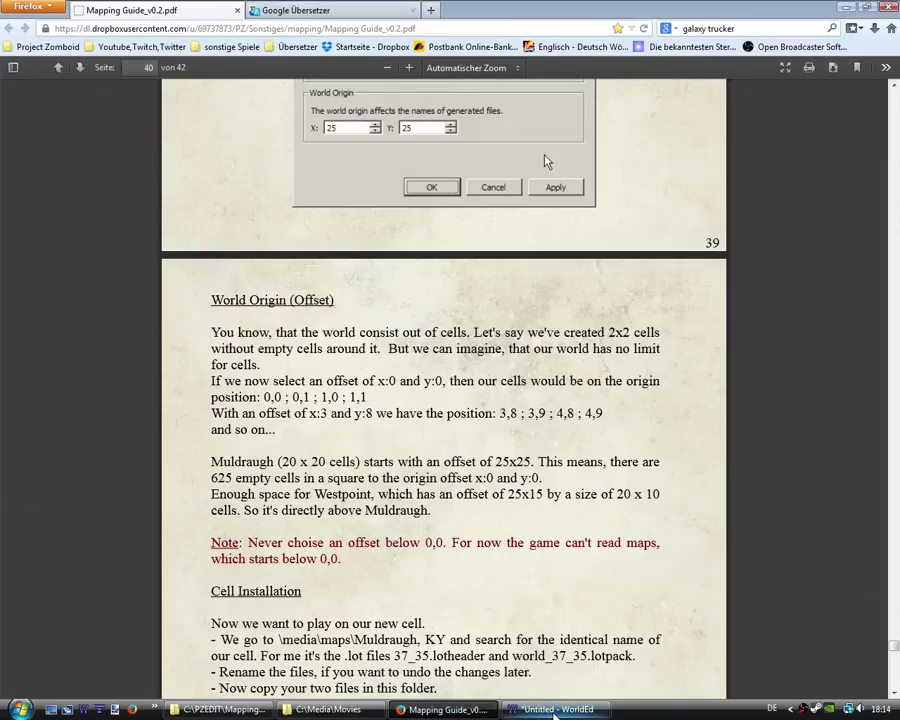
left_click(555, 713)
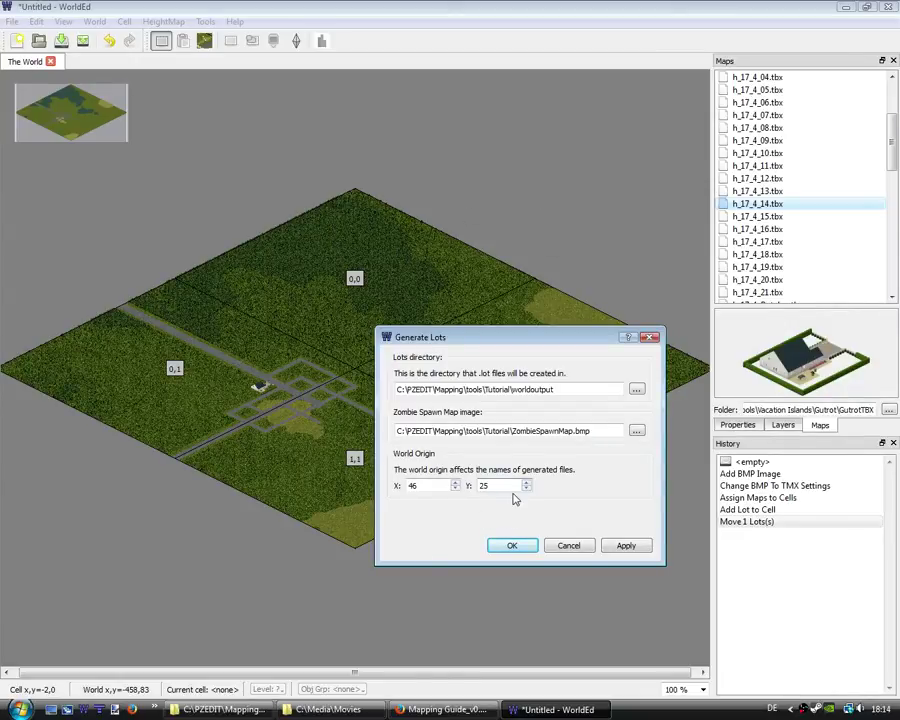
left_click(514, 485)
Generate the .lot files with origin 46,25 and dismiss the Finished! report
left_click(512, 547)
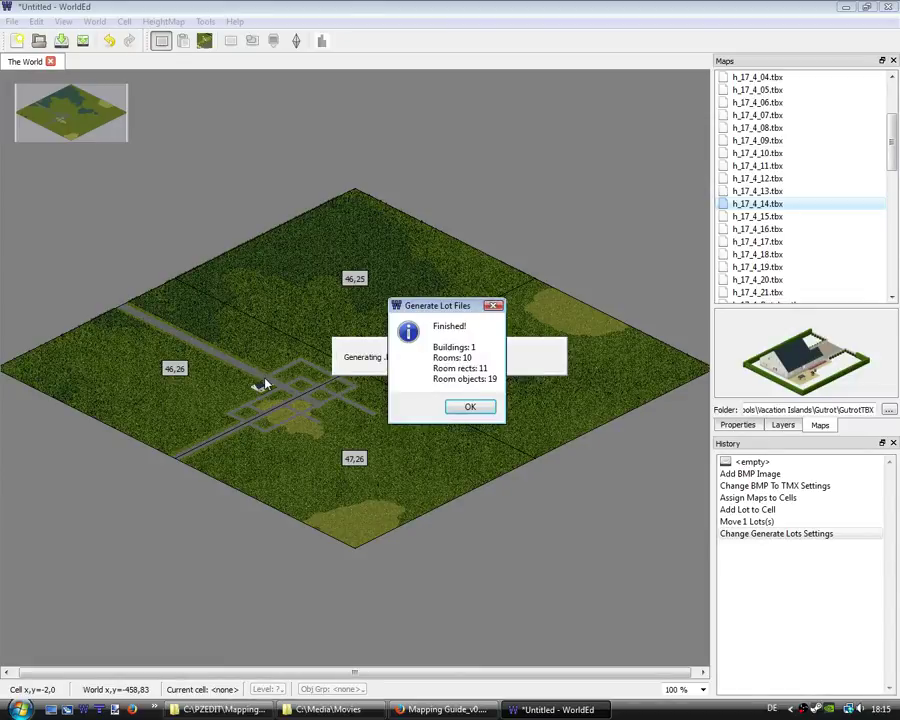
left_click(472, 408)
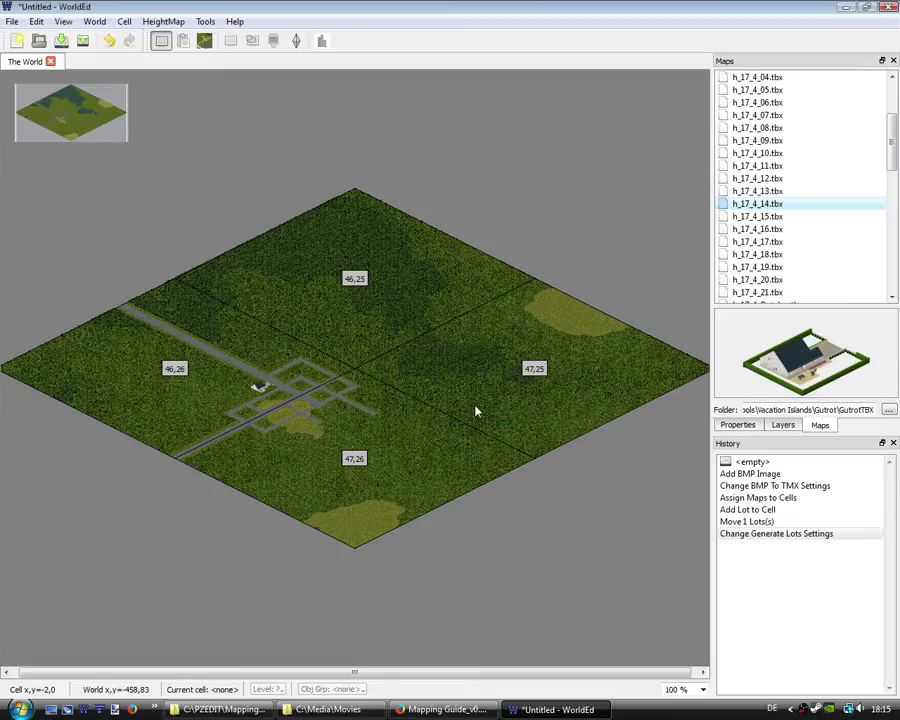
Browse to tools\Tutorial\worldoutput in Explorer to view the new 46_25 to 47_26 lot files
left_click(220, 709)
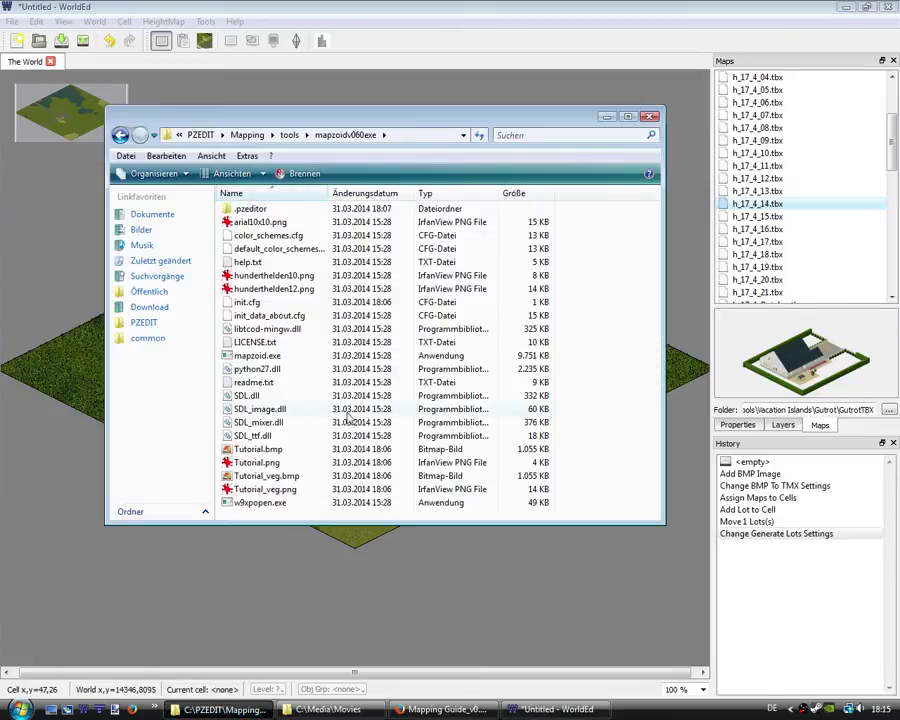
left_click(289, 134)
double_click(250, 303)
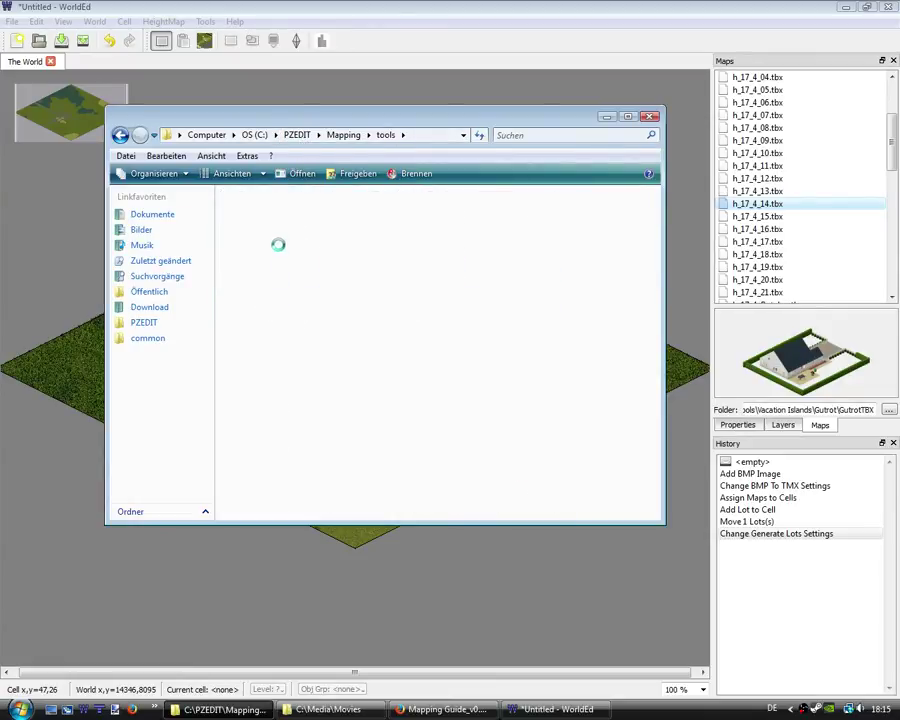
double_click(400, 240)
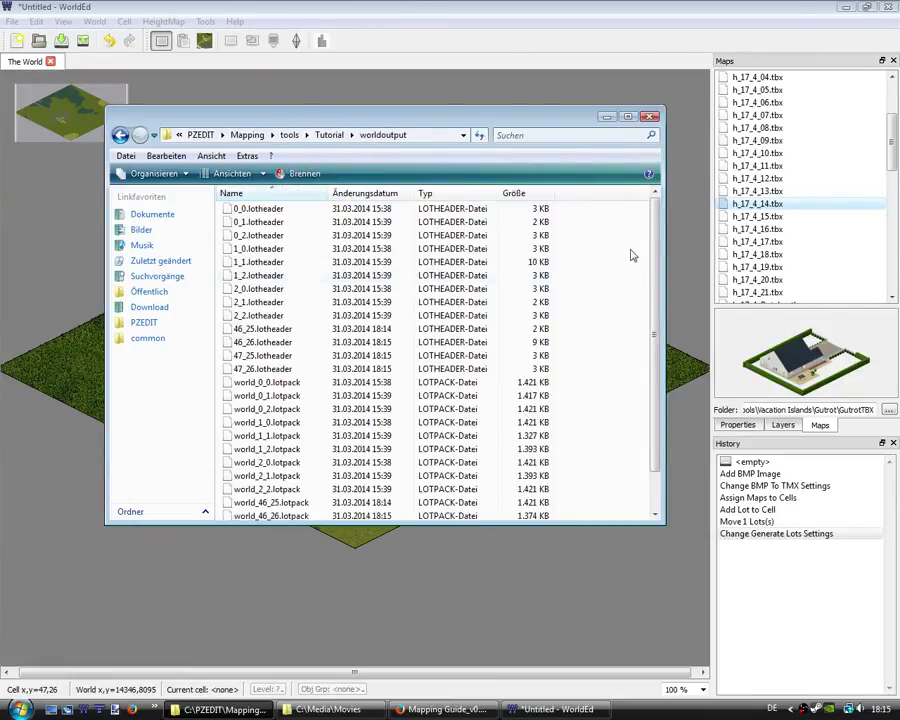
left_click_drag(619, 208, 269, 518)
left_click(286, 516)
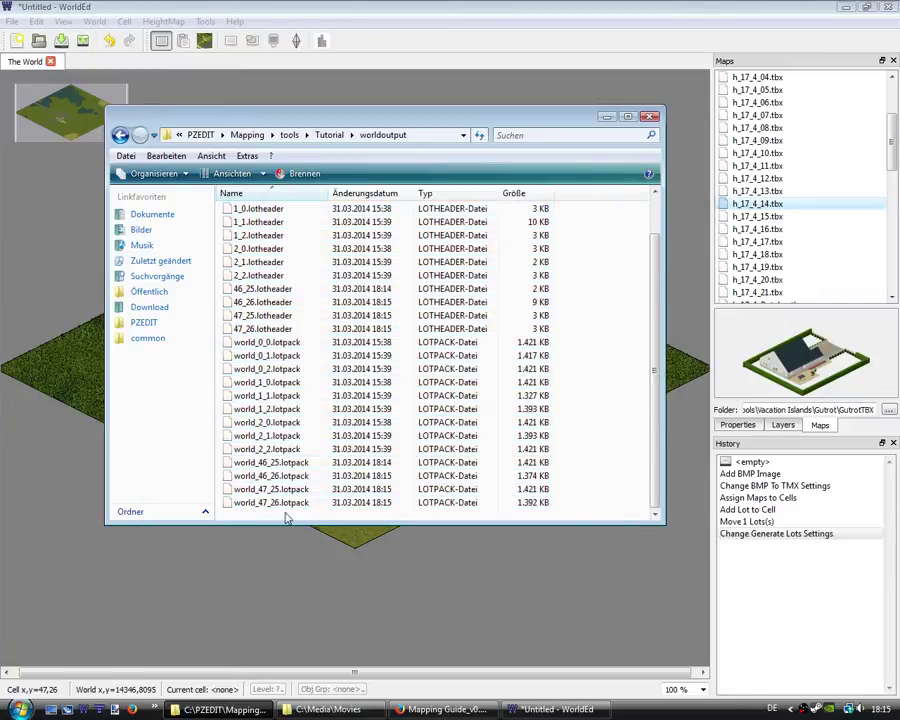
In a new Explorer window, navigate to C:\Programme\Steam\SteamApps\common\ProjectZomboid\media\maps
left_click(154, 709)
left_click(197, 580)
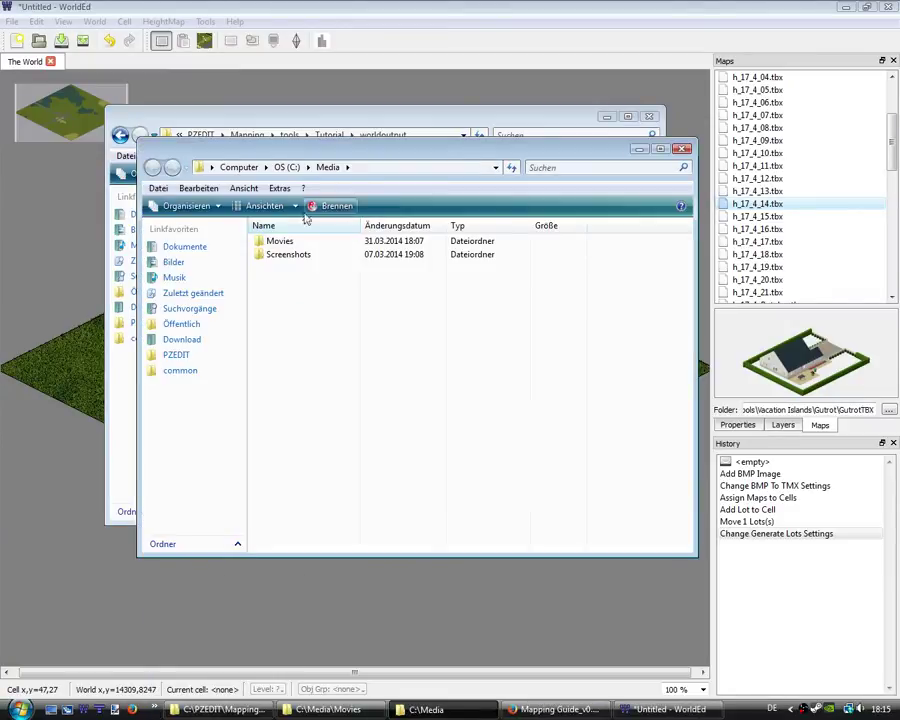
left_click(289, 170)
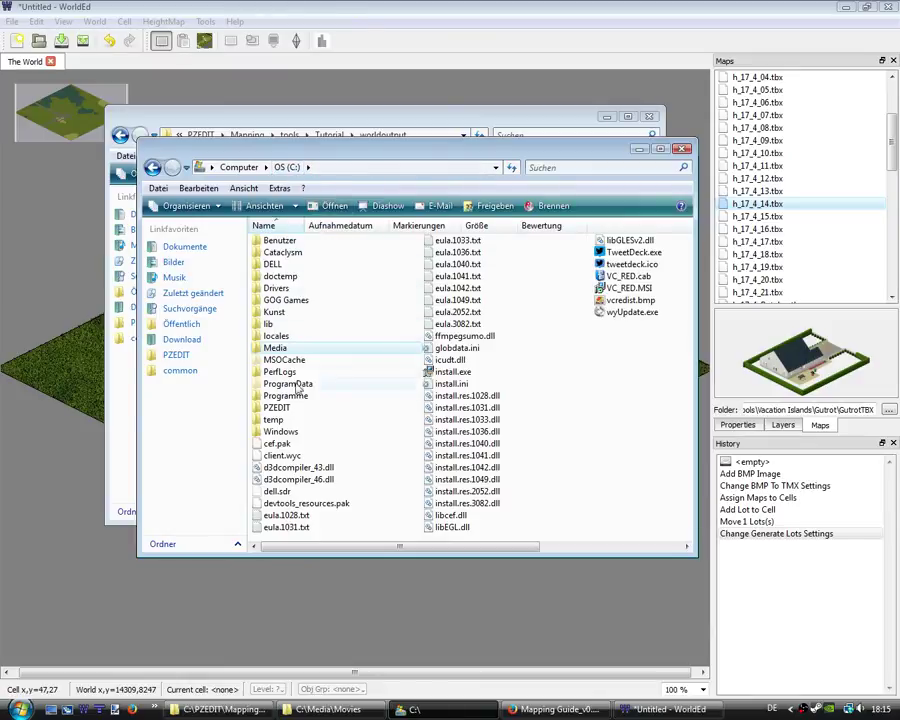
double_click(286, 397)
scroll(312, 456, "down", 10)
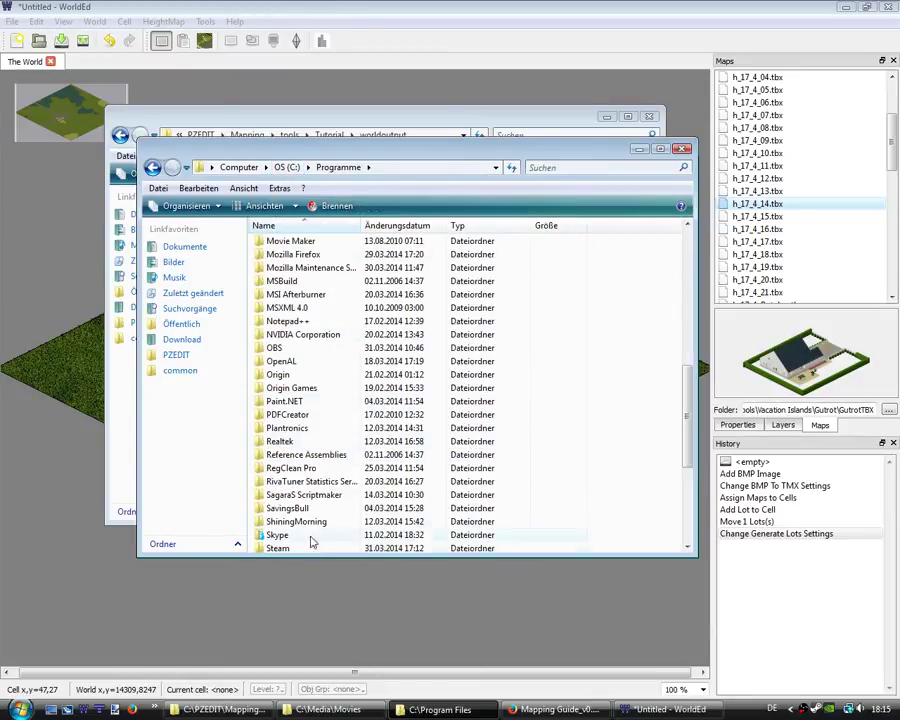
scroll(300, 518, "down", 1)
double_click(287, 510)
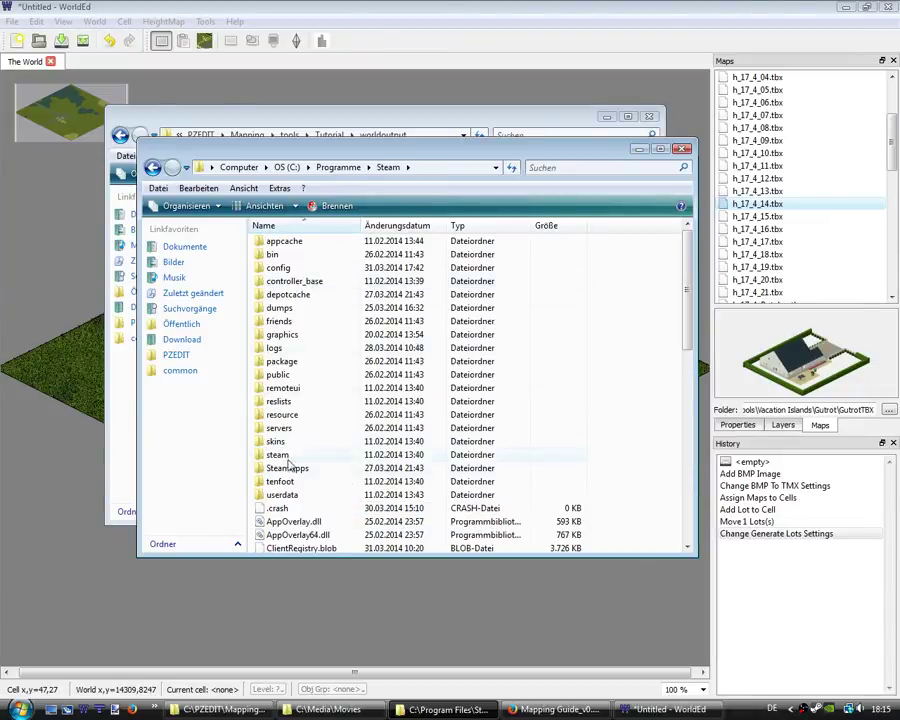
double_click(310, 458)
double_click(288, 243)
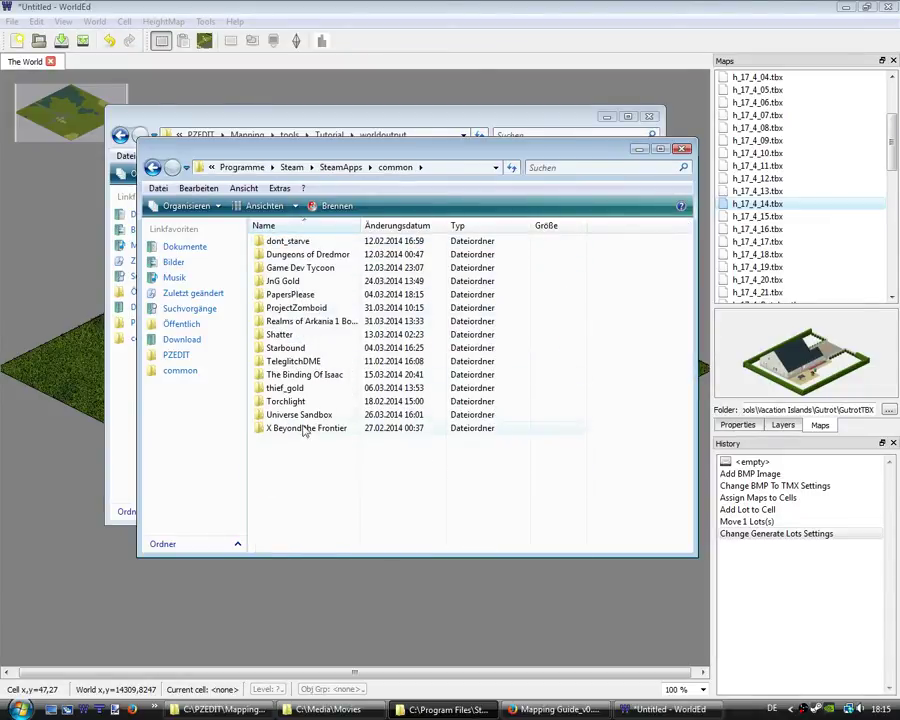
double_click(300, 311)
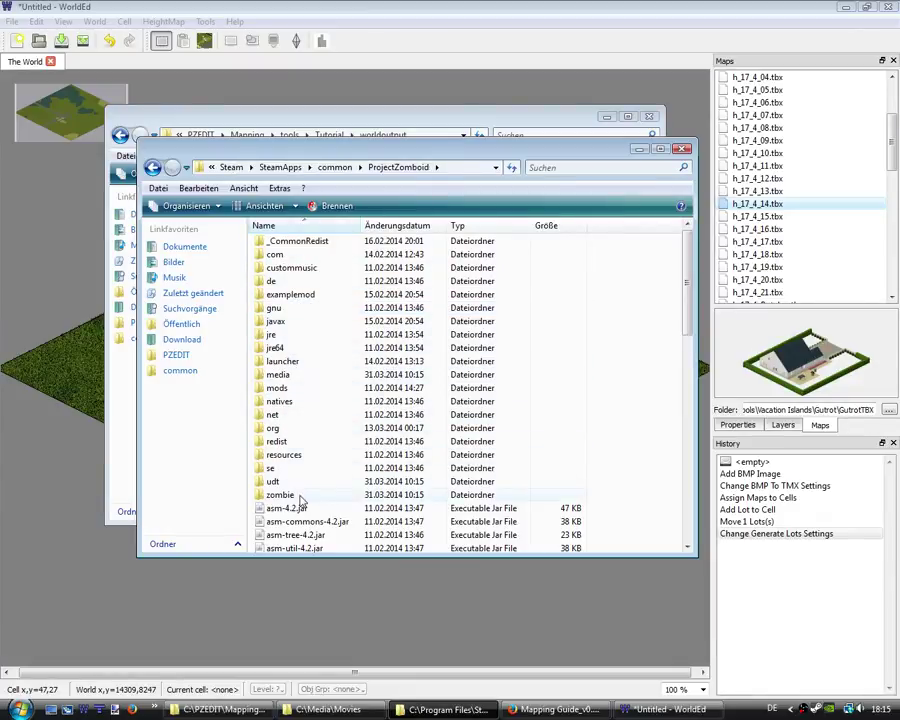
double_click(280, 374)
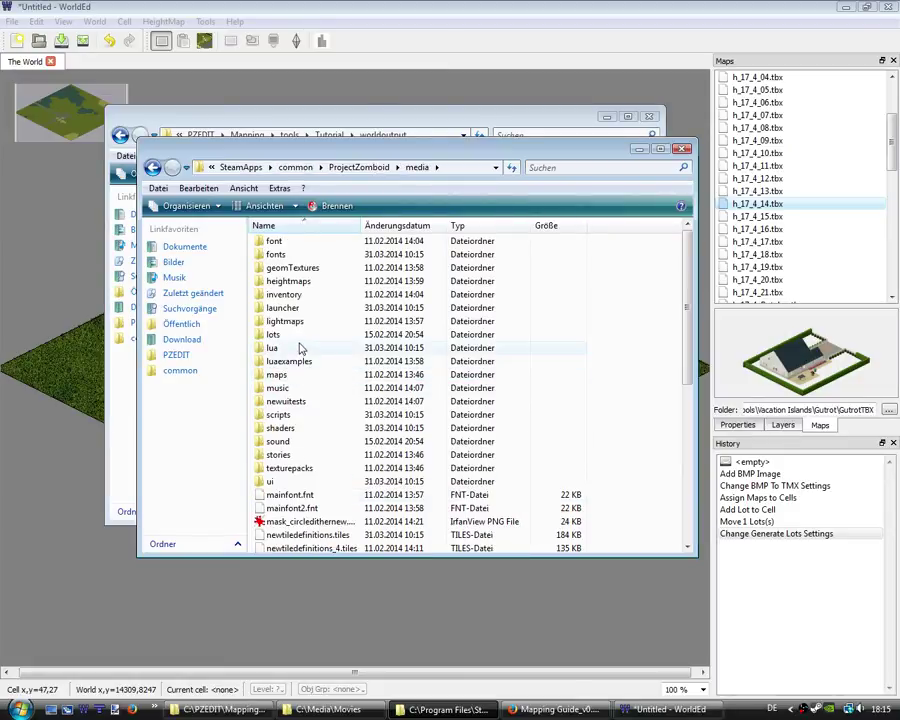
double_click(290, 374)
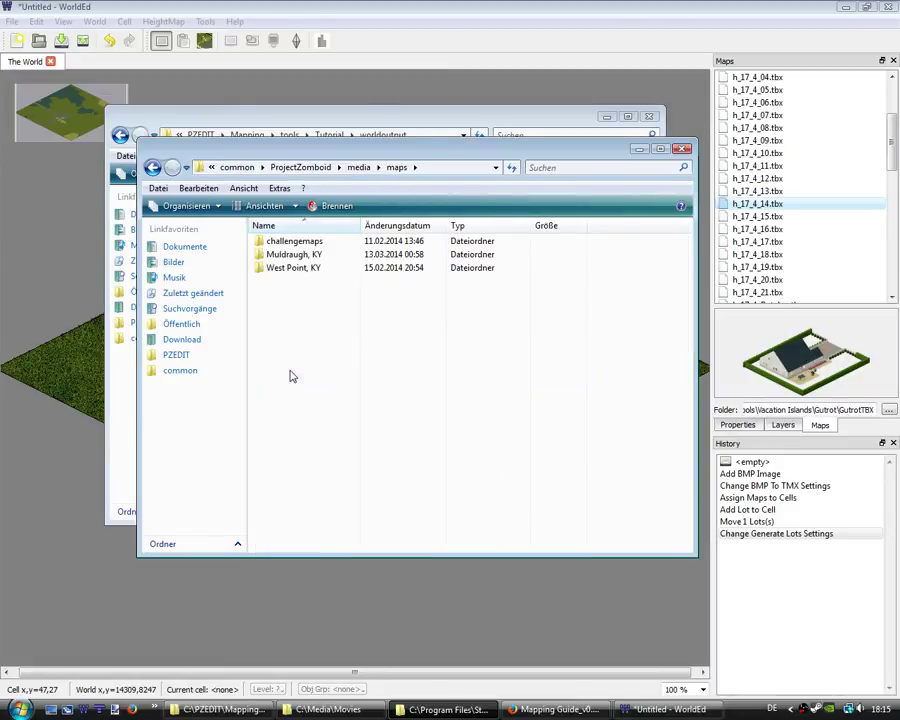
Look inside the Muldraugh, KY and West Point, KY map folders, returning to maps each time
double_click(300, 256)
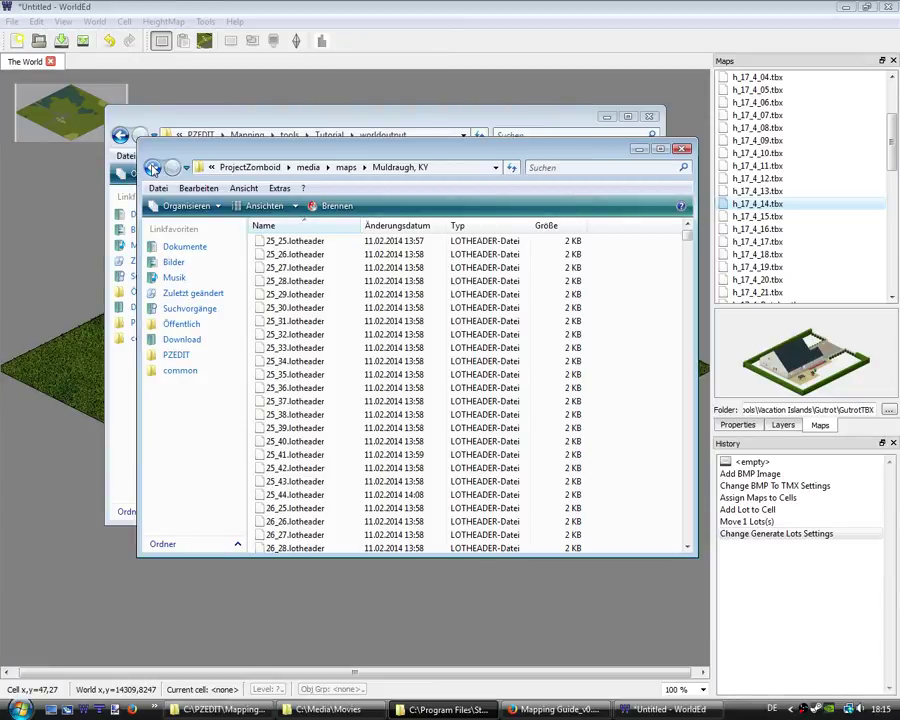
left_click(152, 168)
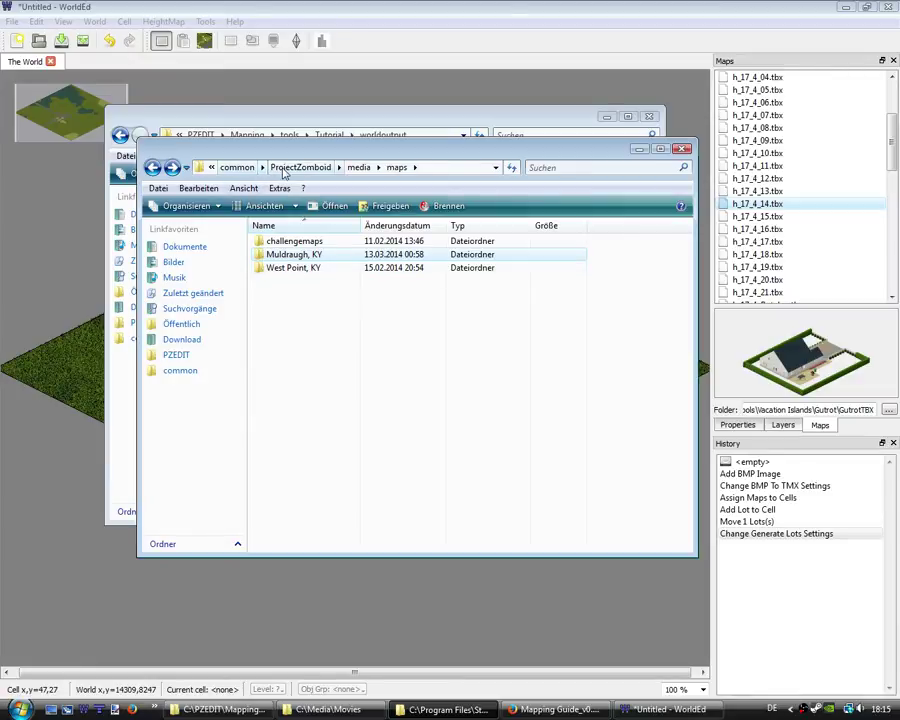
double_click(287, 268)
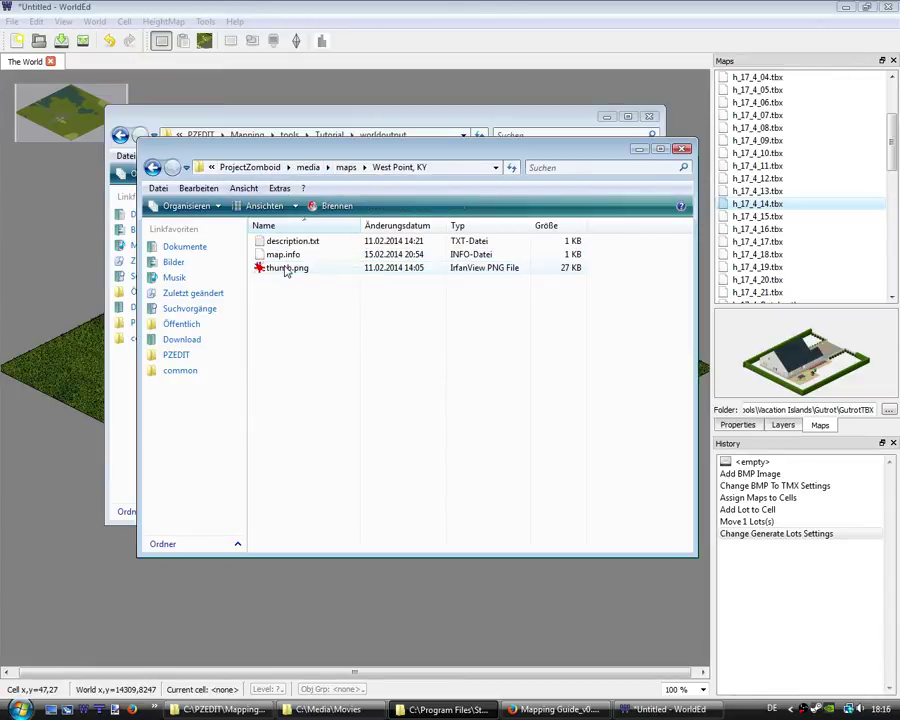
left_click(153, 168)
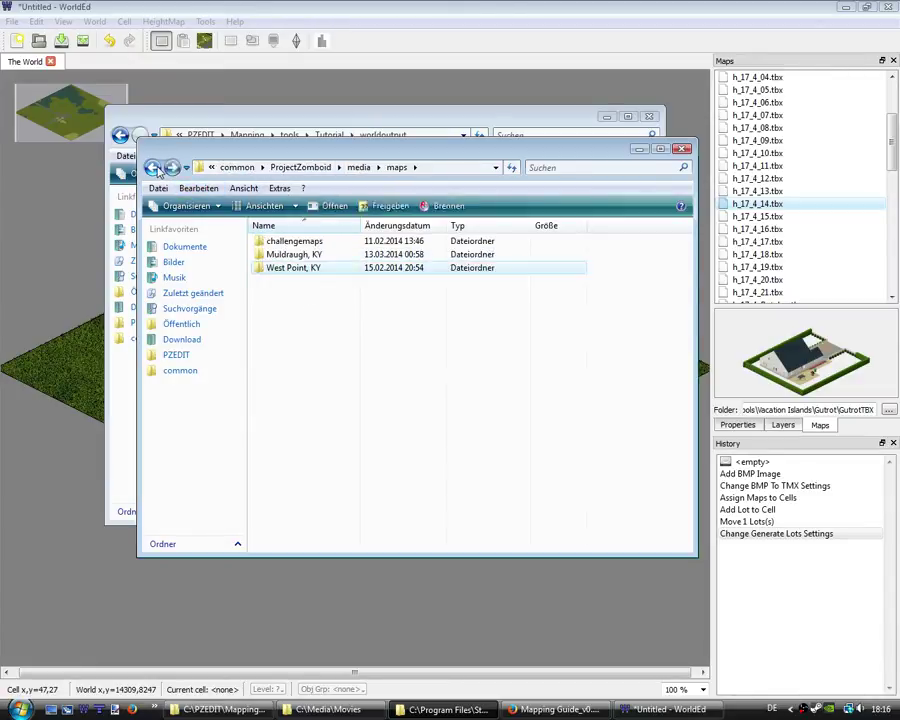
Go back up from the game folders to the root of drive C:
left_click(240, 167)
left_click(255, 167)
left_click(284, 167)
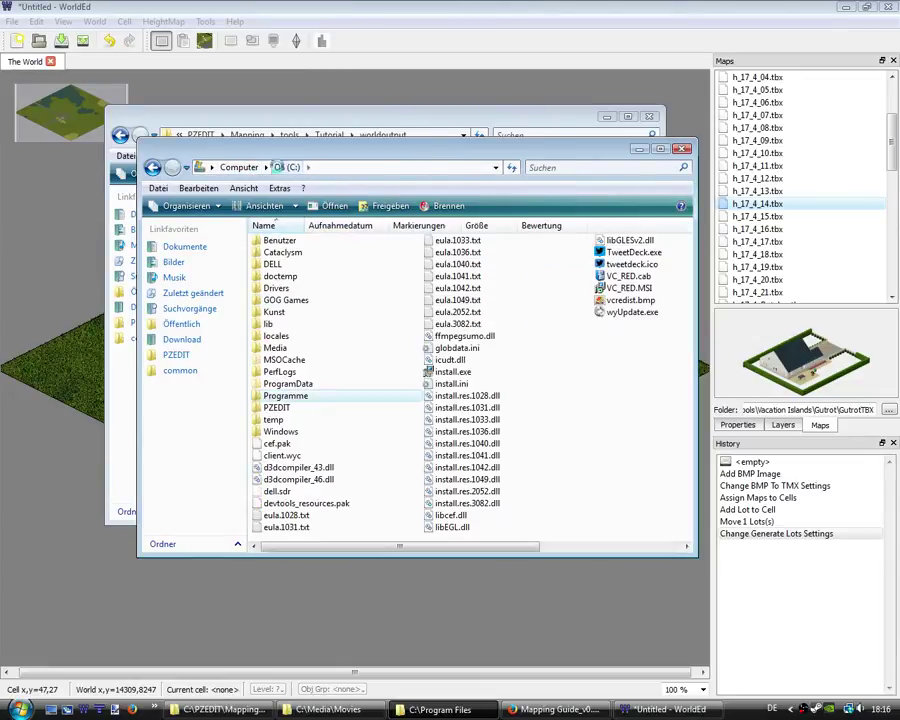
left_click(240, 167)
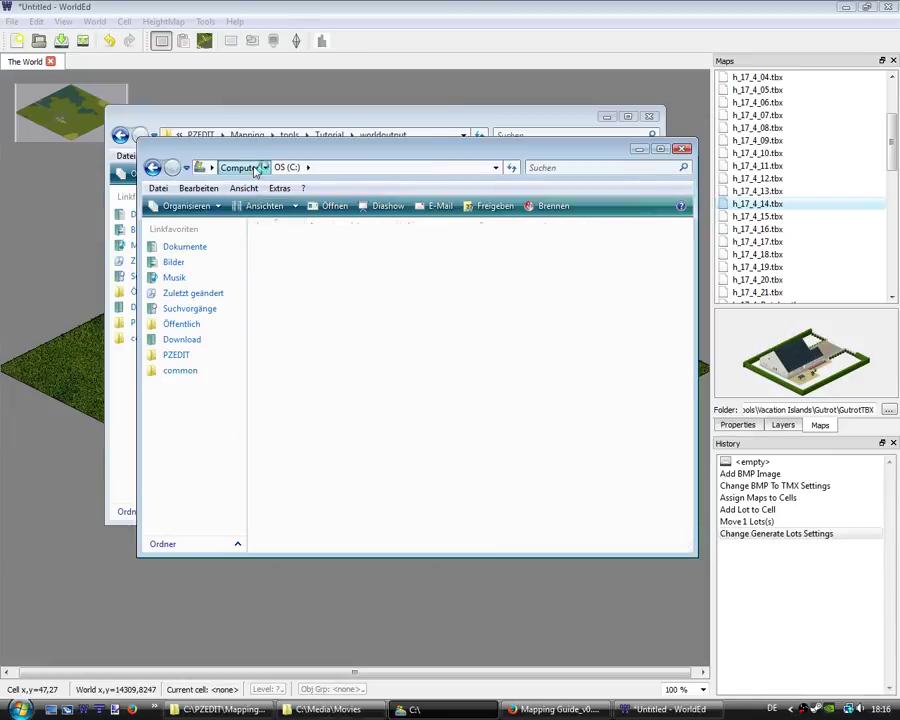
double_click(334, 261)
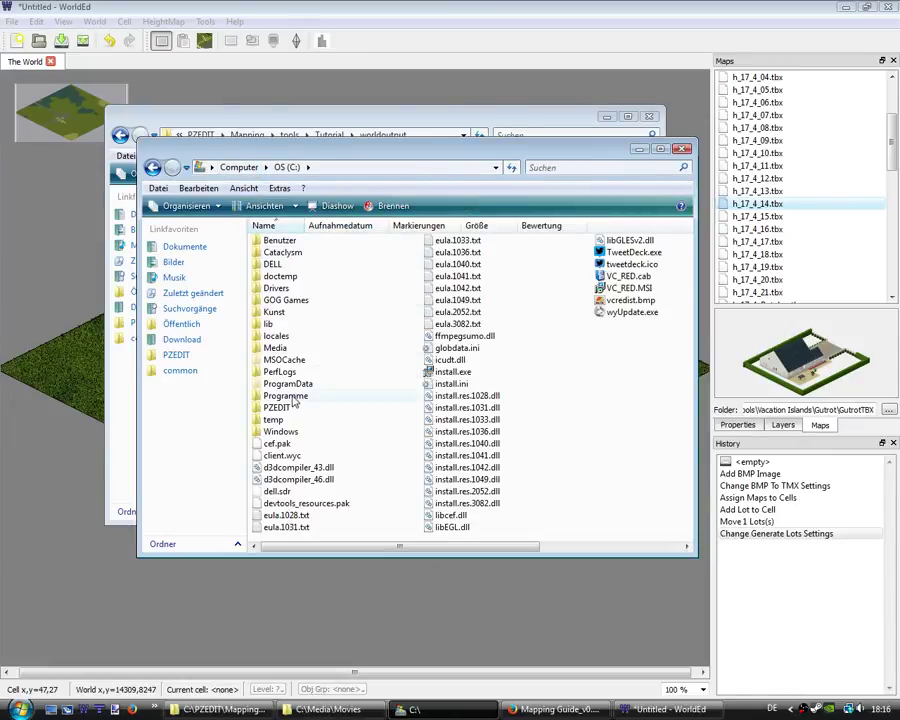
Browse Benutzer, the user folder, Zomboid and mods, then return to the C: root
double_click(293, 241)
double_click(285, 255)
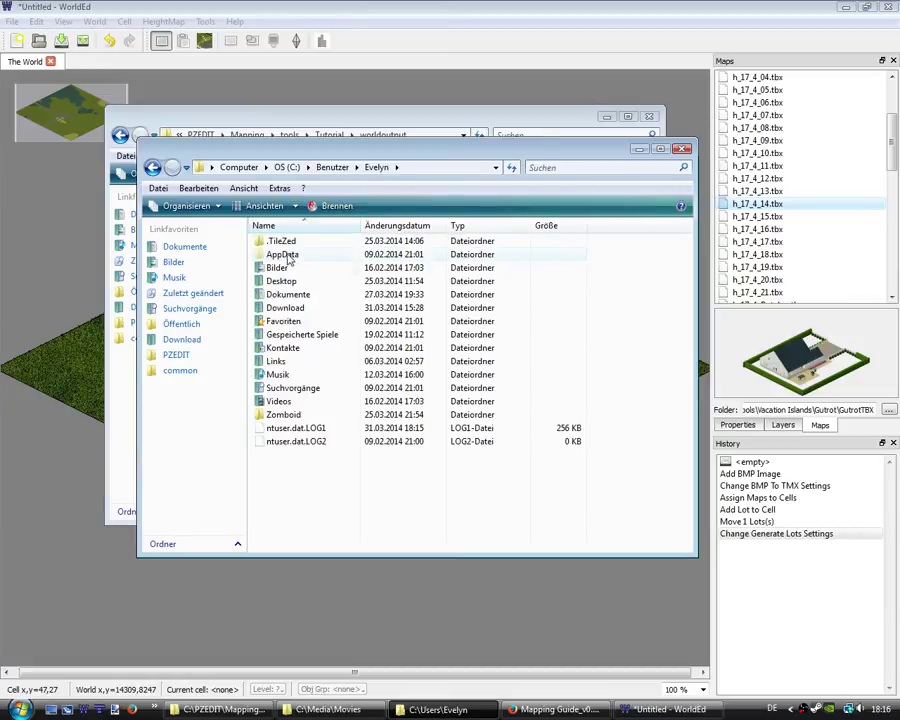
double_click(284, 414)
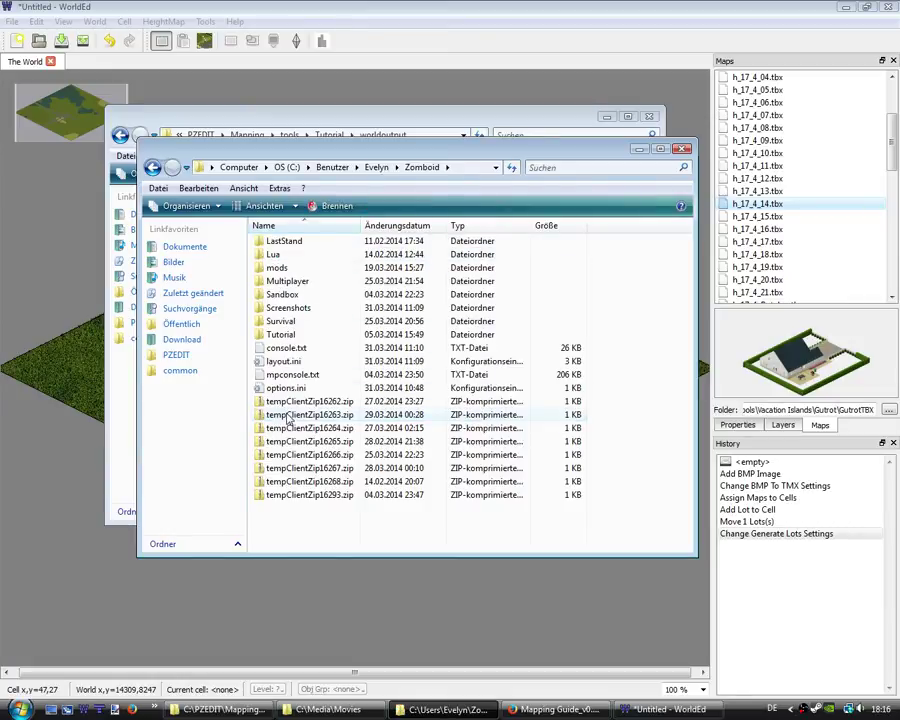
double_click(285, 267)
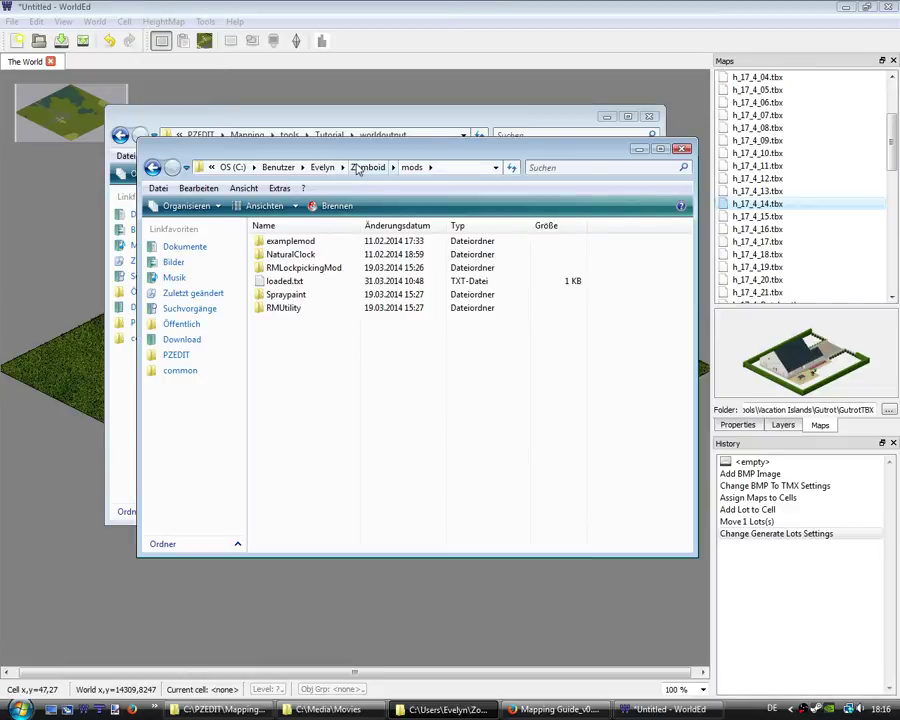
left_click(357, 168)
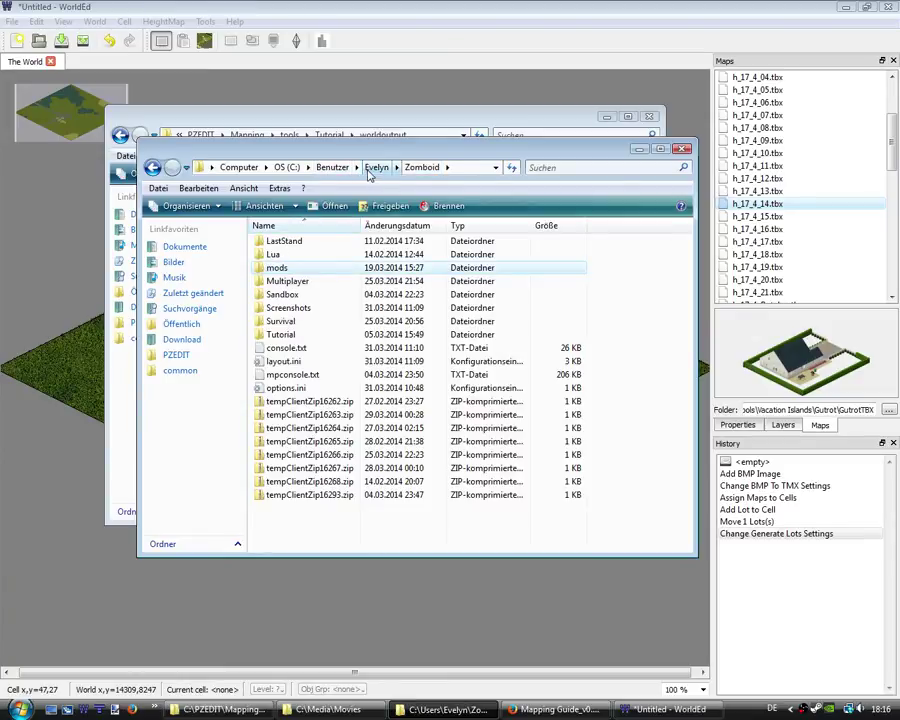
left_click(287, 167)
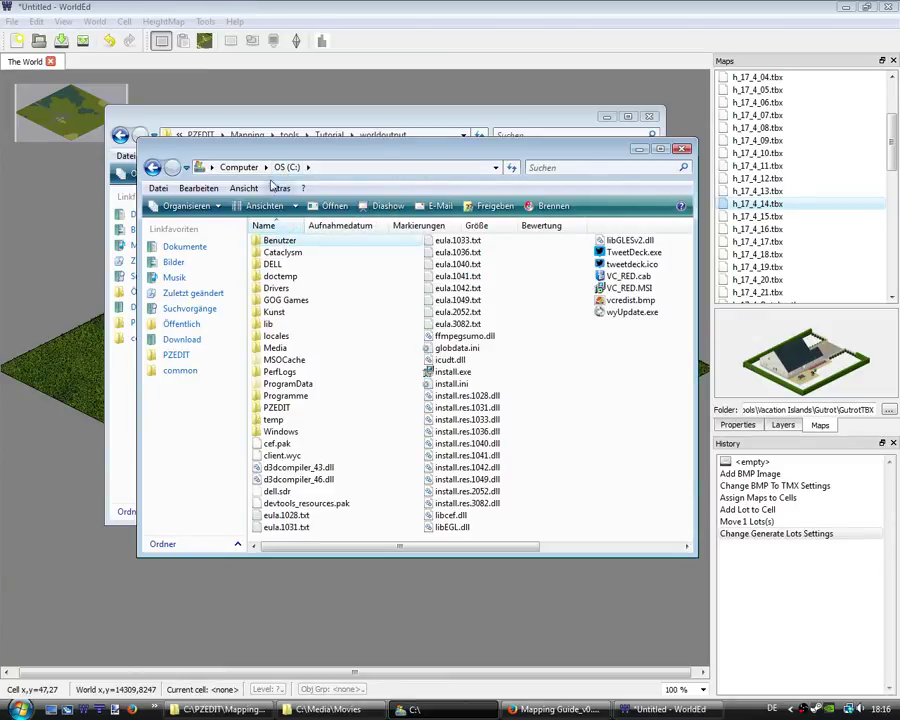
Navigate from C: into Programme\Steam\SteamApps
double_click(285, 396)
scroll(296, 452, "down", 4)
scroll(294, 451, "down", 4)
scroll(295, 453, "down", 2)
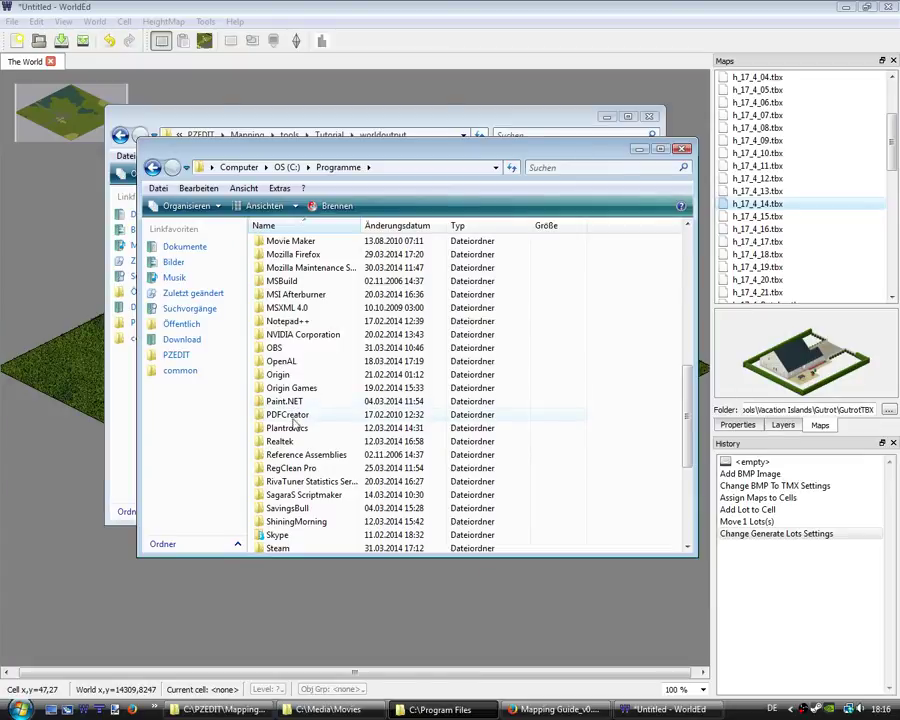
scroll(291, 510, "down", 1)
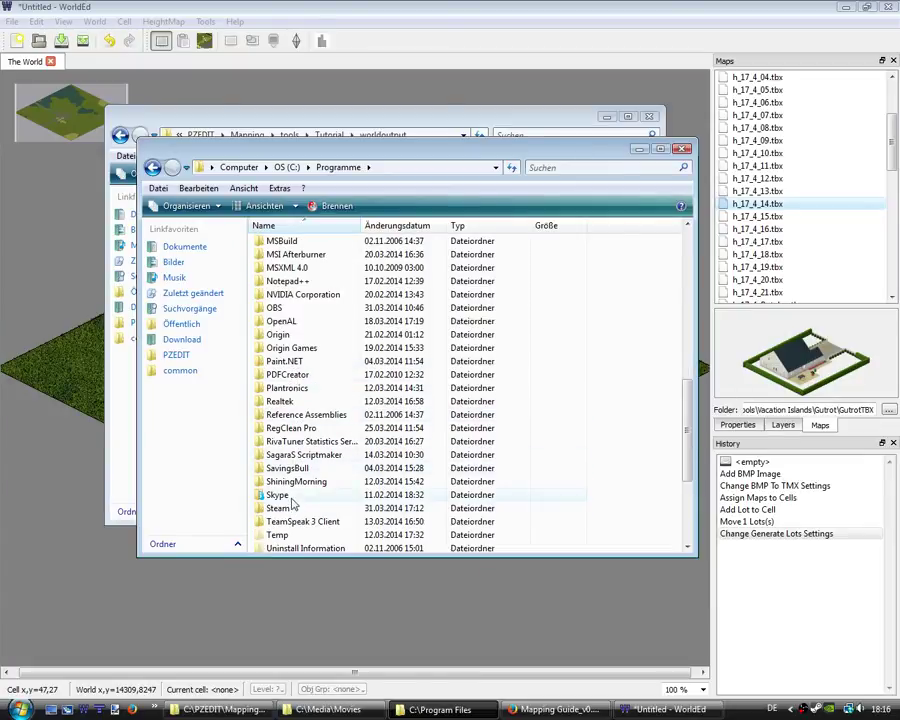
double_click(281, 508)
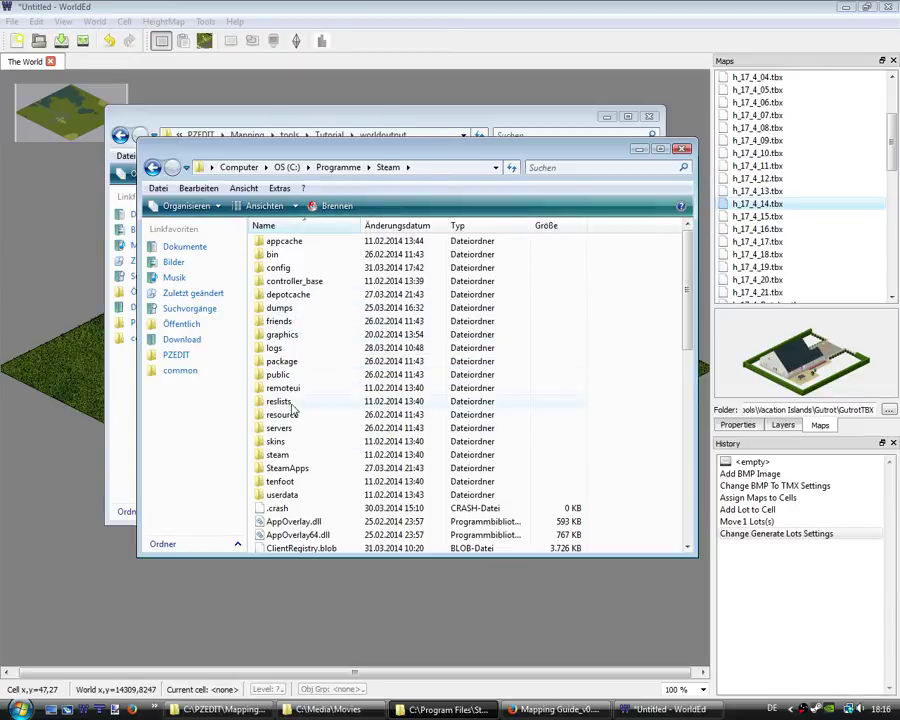
double_click(288, 468)
Open common\ProjectZomboid\media\maps\Muldraugh, KY and scroll through its .lotheader and .lotpack files
double_click(290, 243)
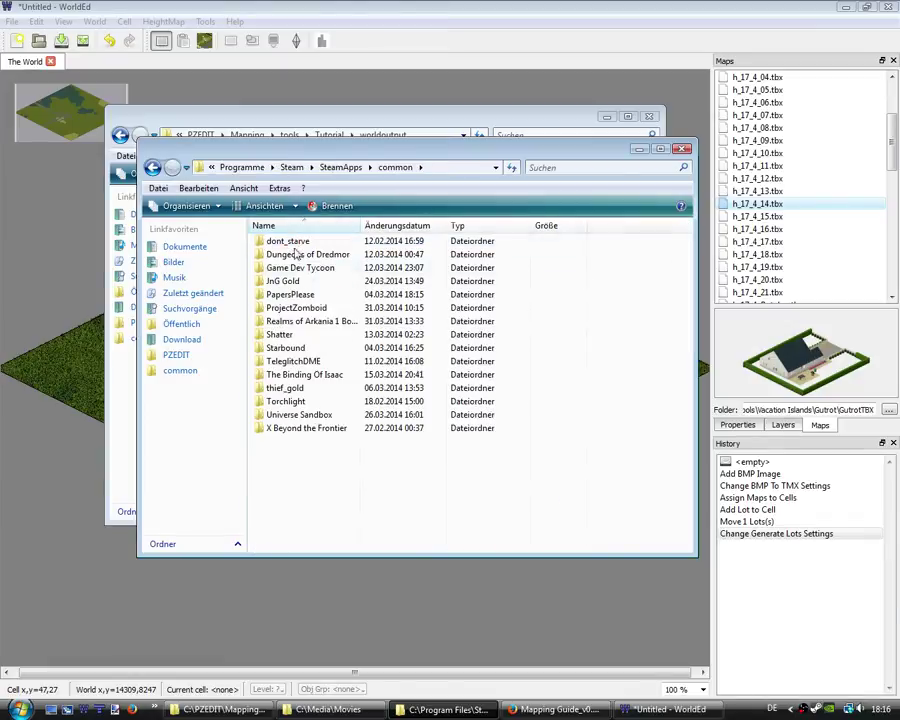
double_click(298, 309)
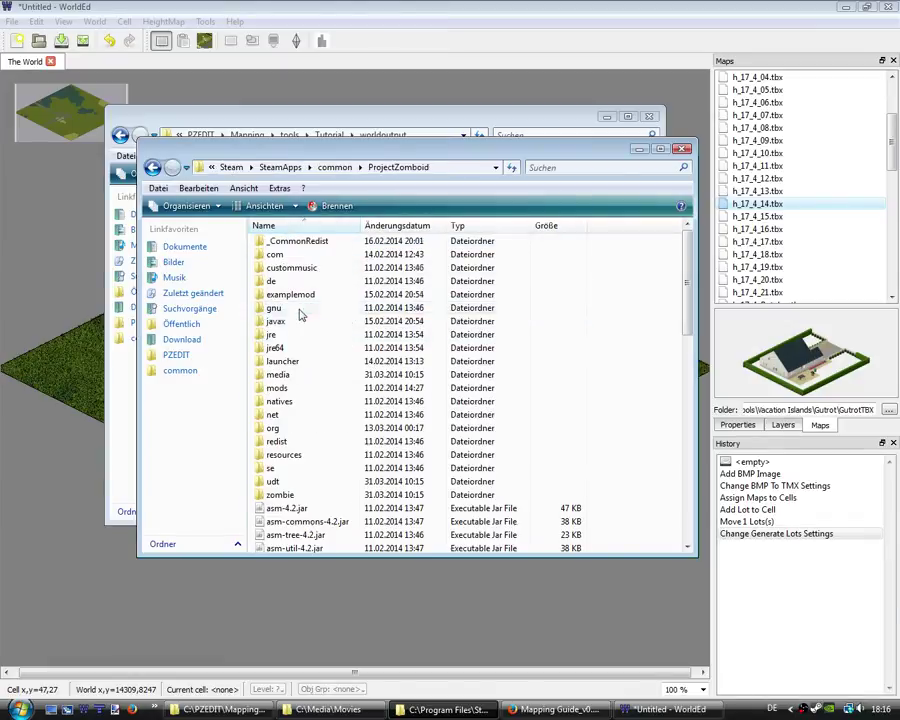
double_click(278, 374)
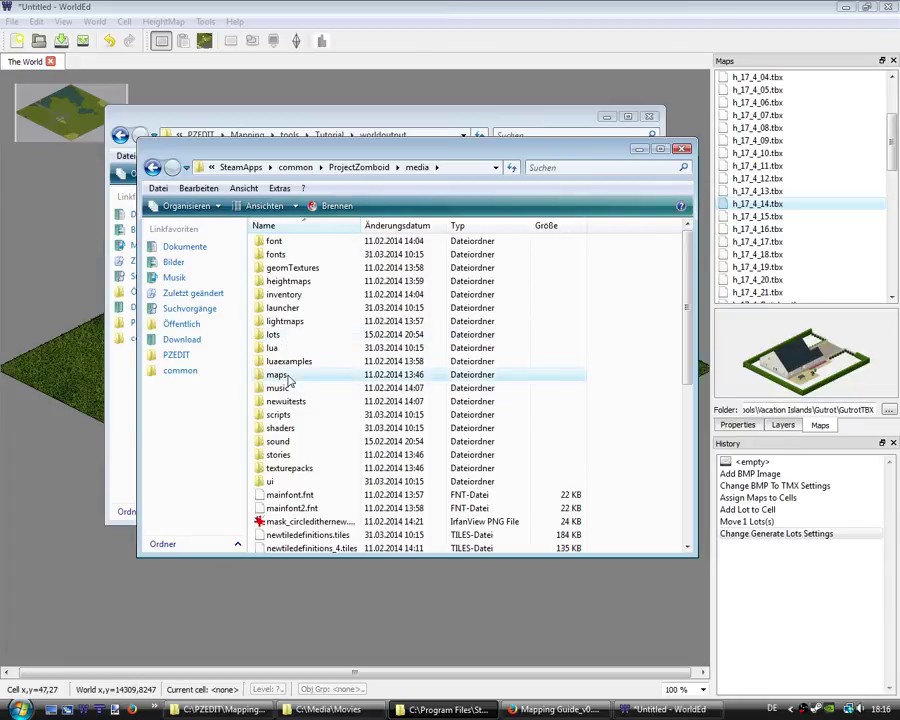
double_click(288, 376)
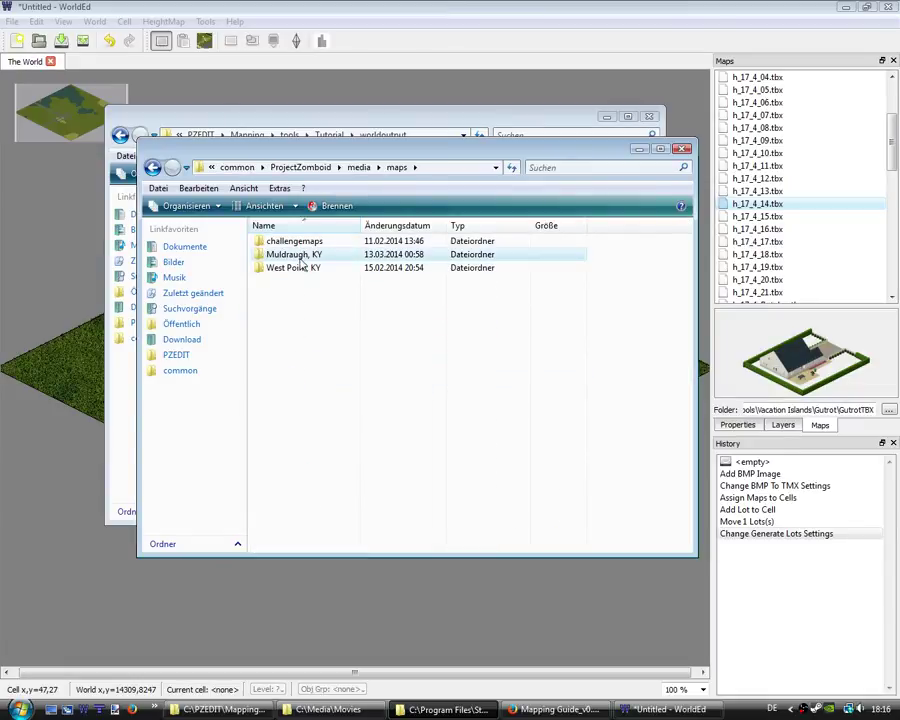
double_click(293, 255)
left_click_drag(692, 281, 692, 388)
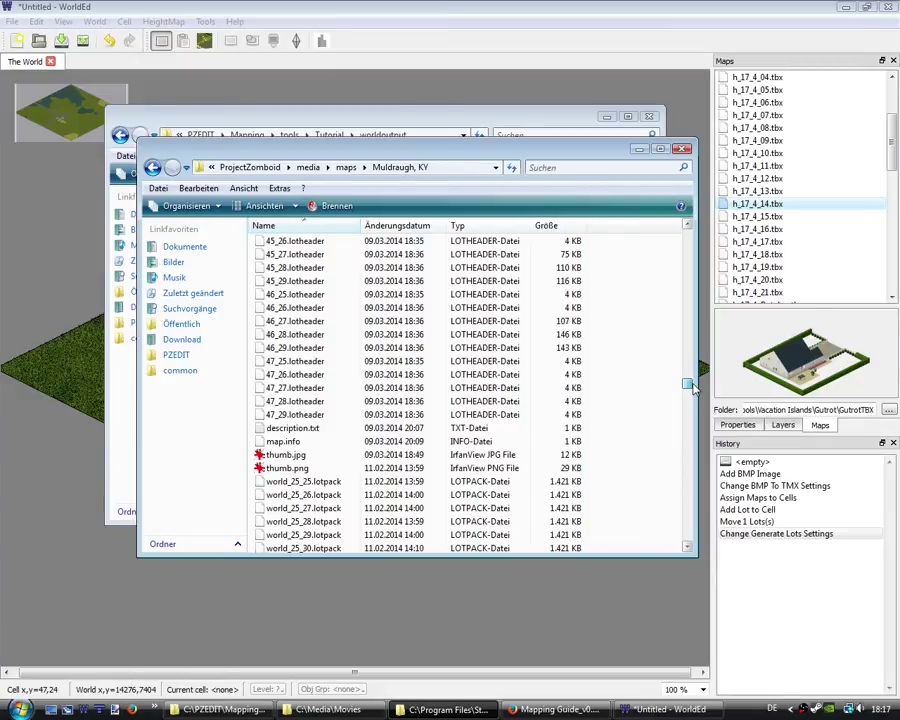
Read Muldraugh's description.txt in Notepad++, then close it, dosboxrealms1.conf and the DOSBox manual
left_click(305, 428)
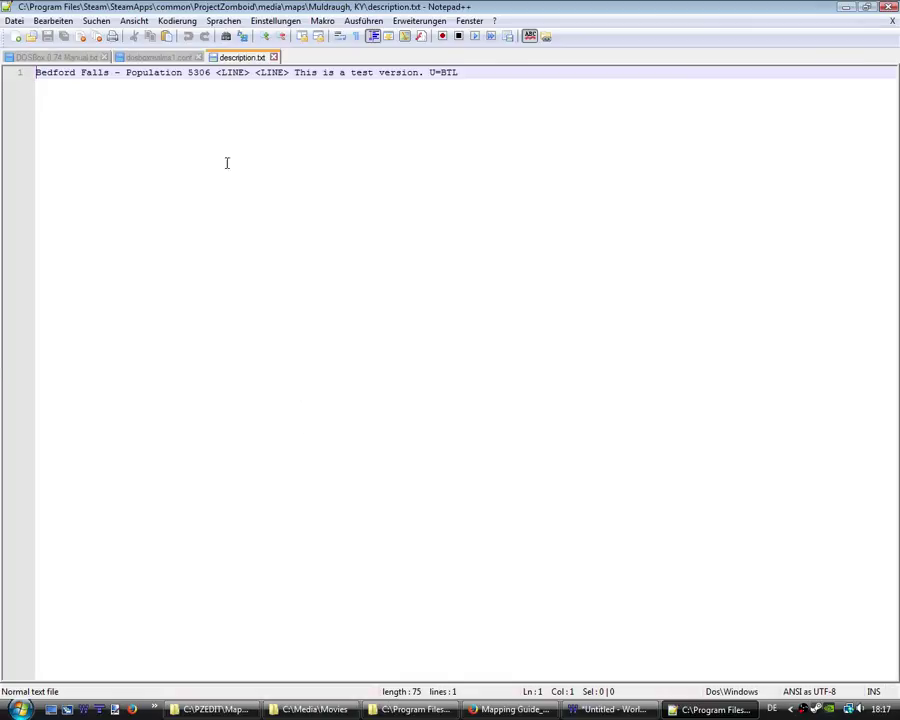
left_click_drag(80, 75, 293, 70)
left_click(273, 57)
left_click(199, 58)
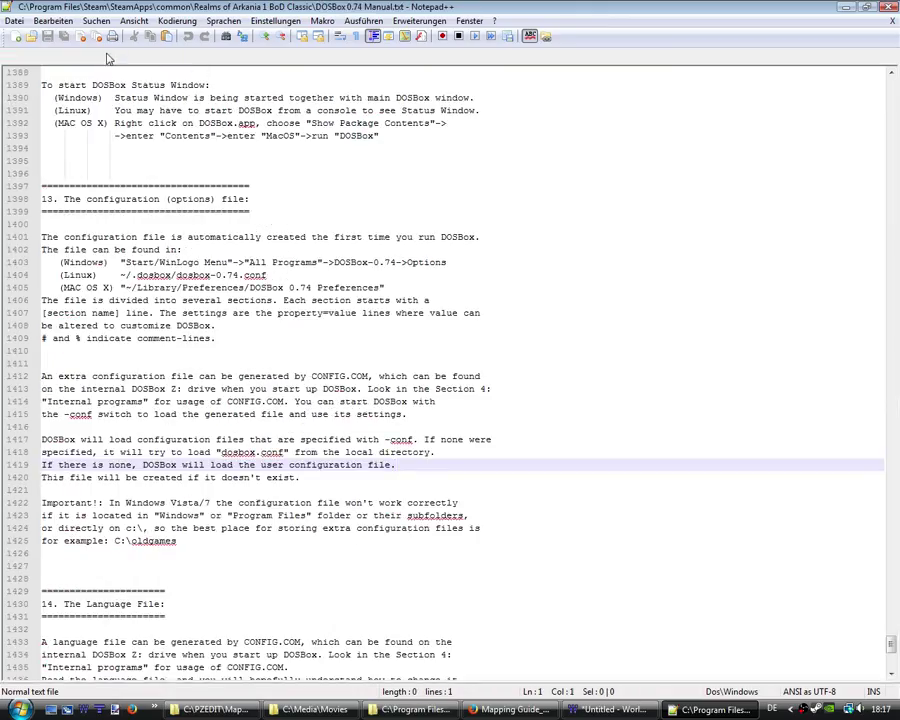
left_click(104, 57)
Quit Notepad++ and select the Muldraugh .lotheader files 45_25 through 47_29
left_click(888, 8)
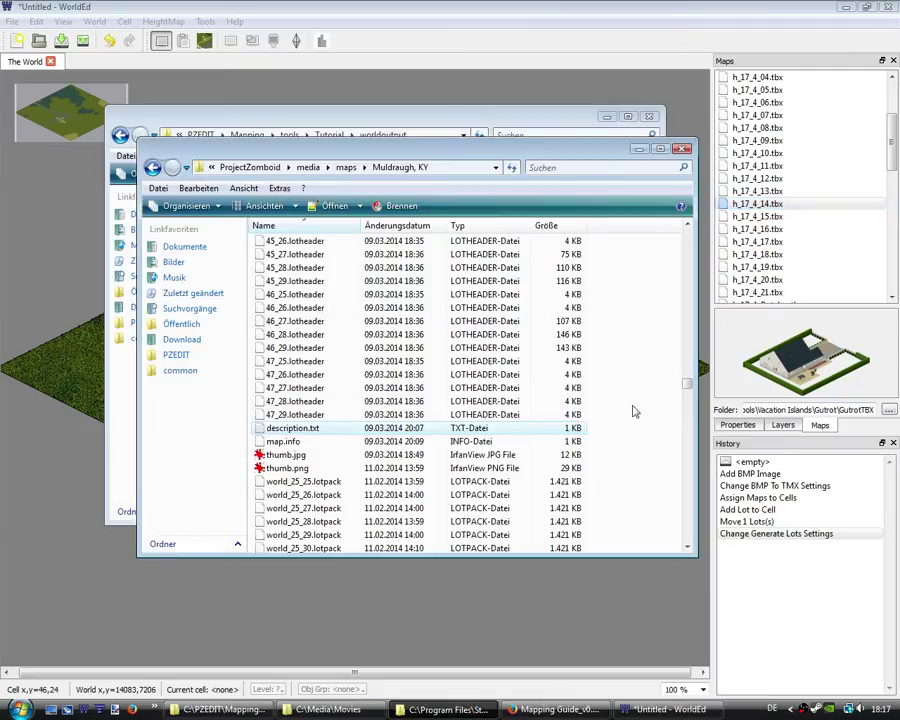
left_click_drag(686, 388, 688, 388)
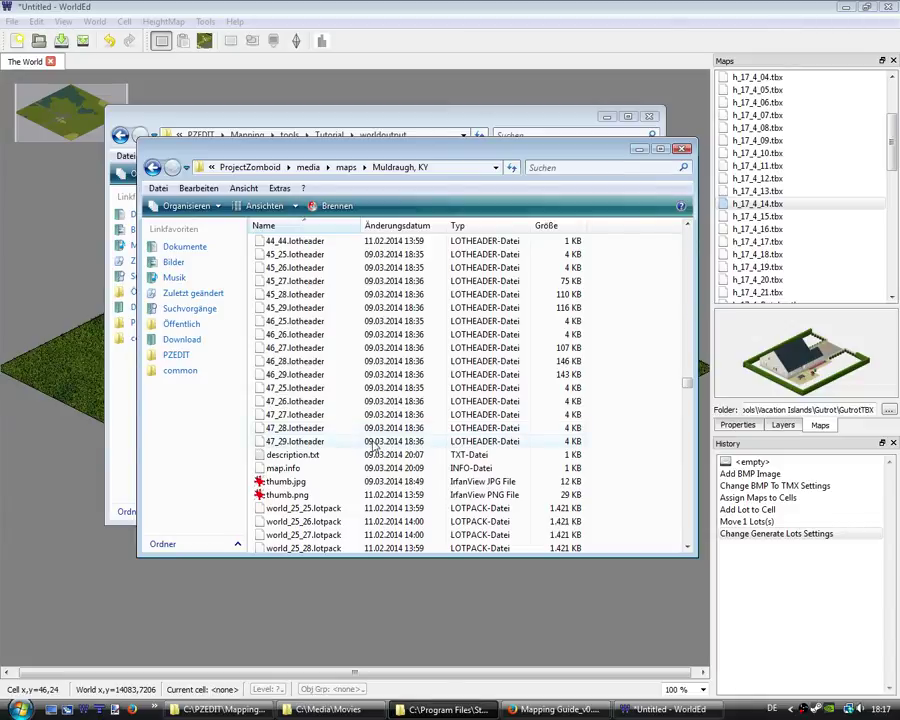
left_click_drag(644, 448, 292, 248)
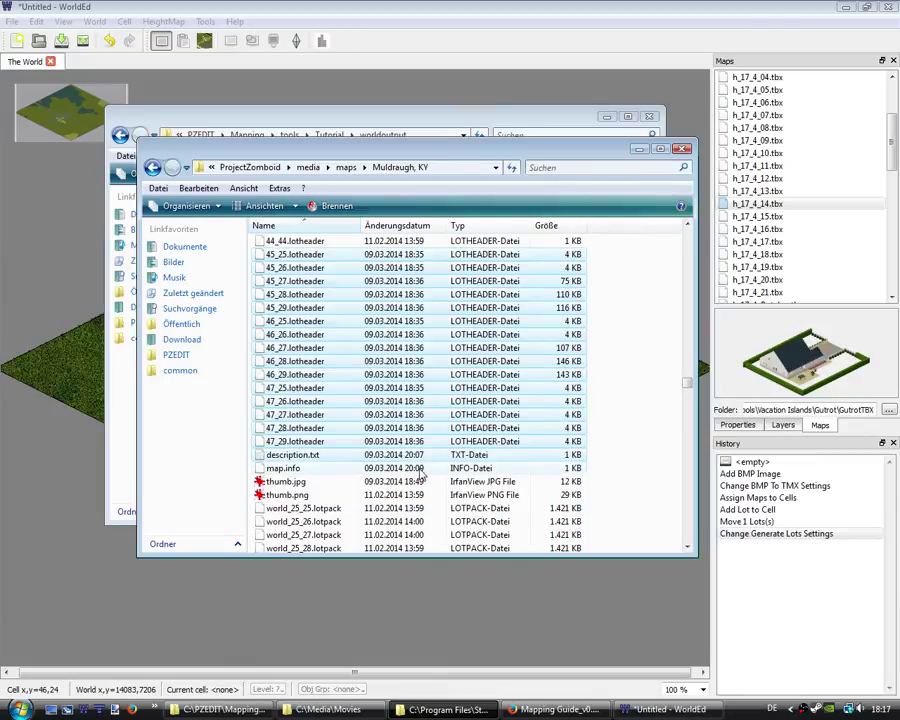
scroll(421, 478, "up", 1)
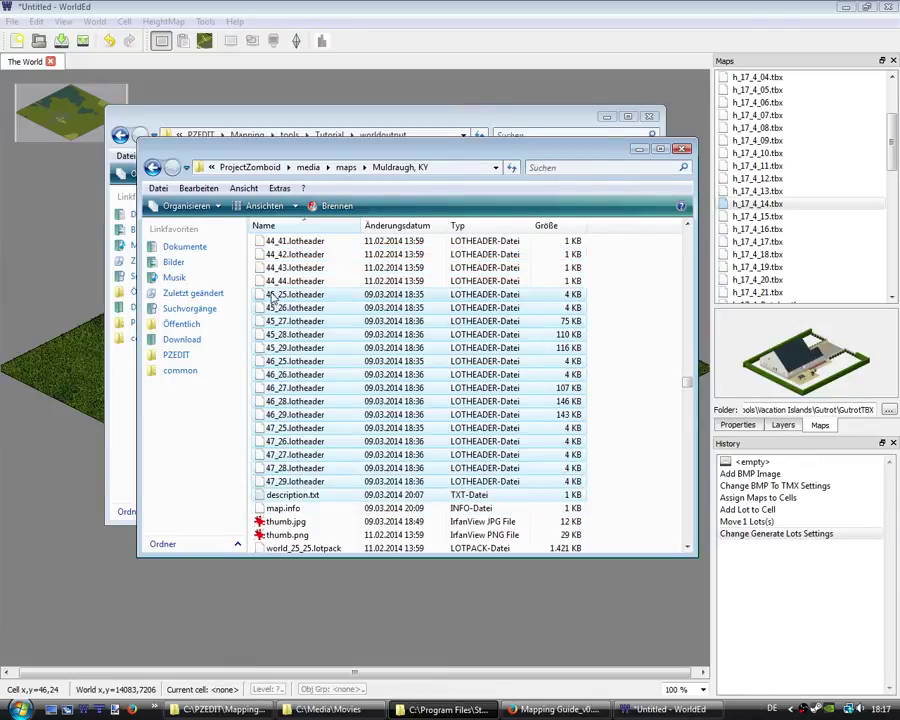
Switch between WorldEd's 2x2 world map (cells 46,25–47,26) and the Muldraugh, KY folder, ending on the map
left_click(316, 26)
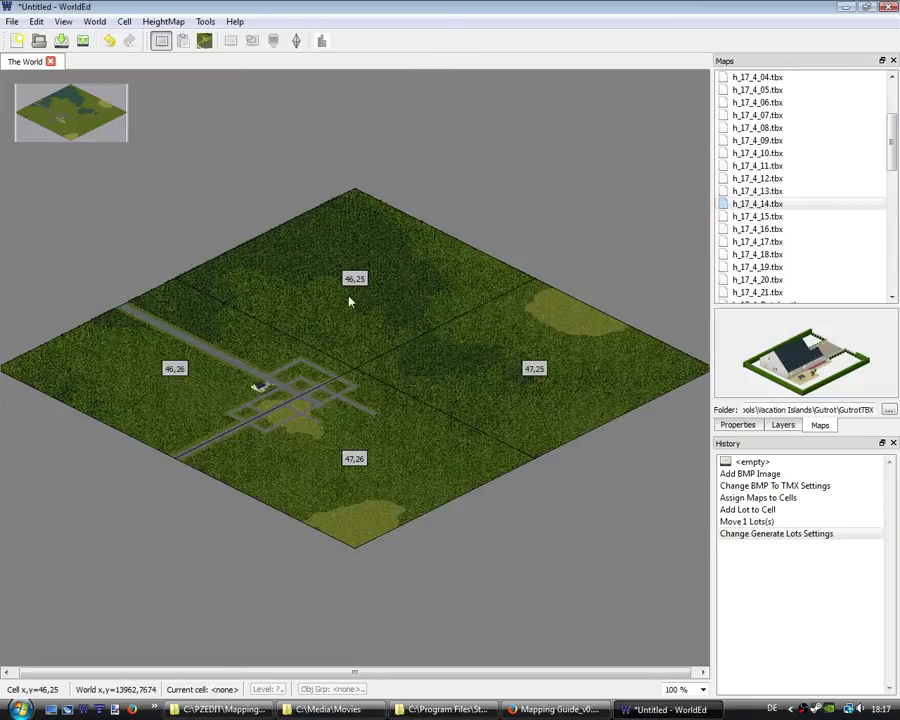
left_click(476, 711)
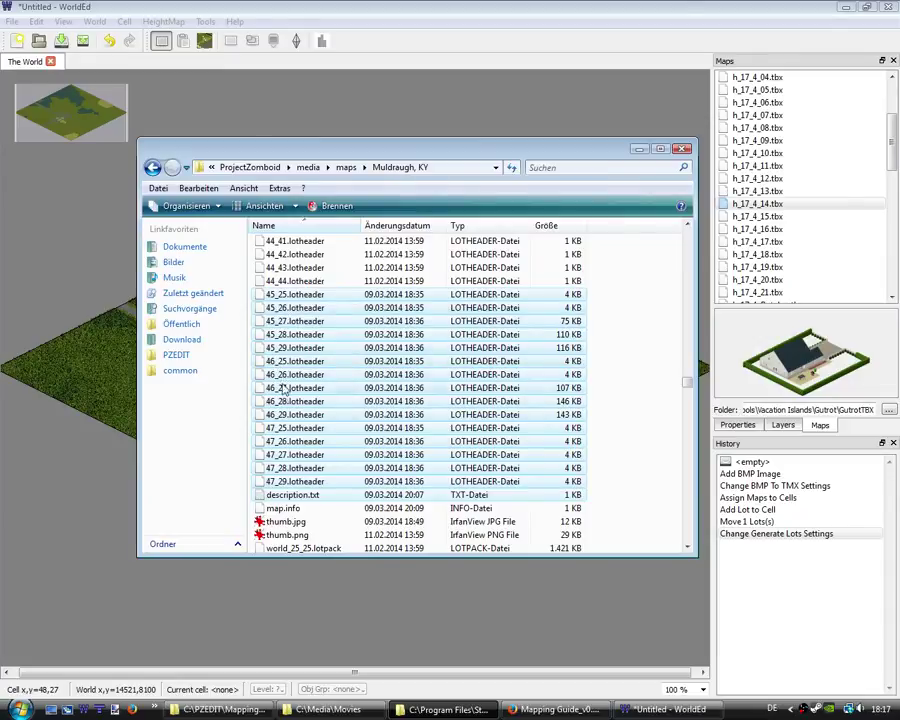
left_click(430, 711)
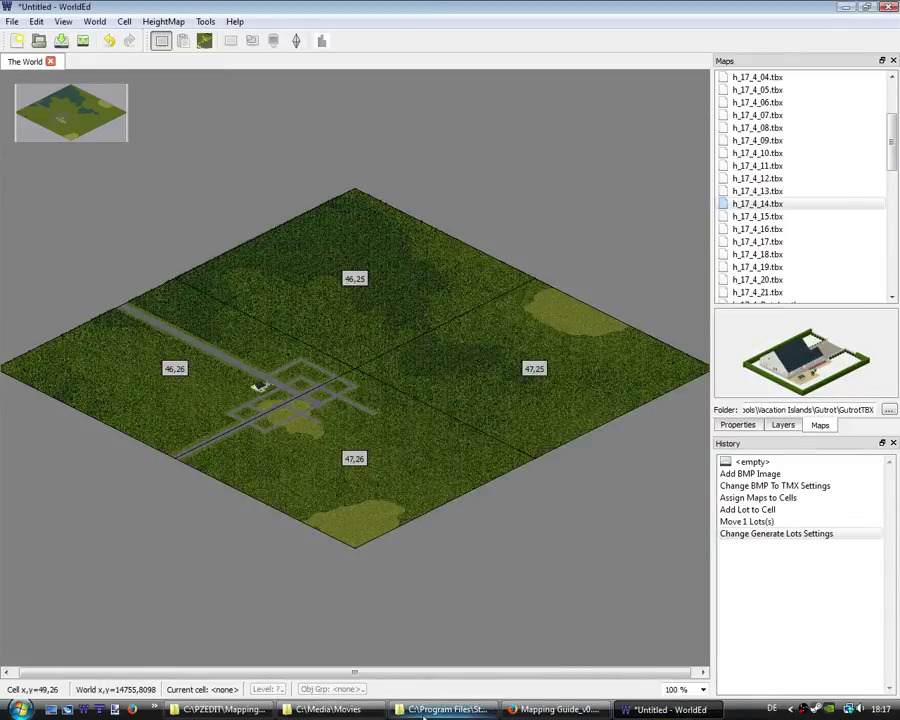
left_click(428, 715)
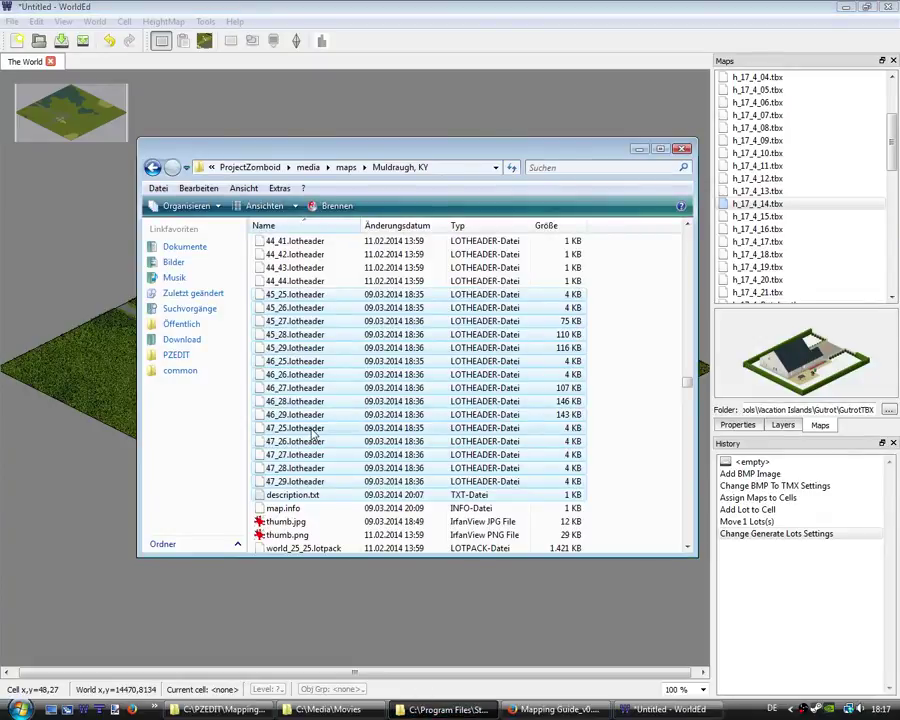
left_click(423, 615)
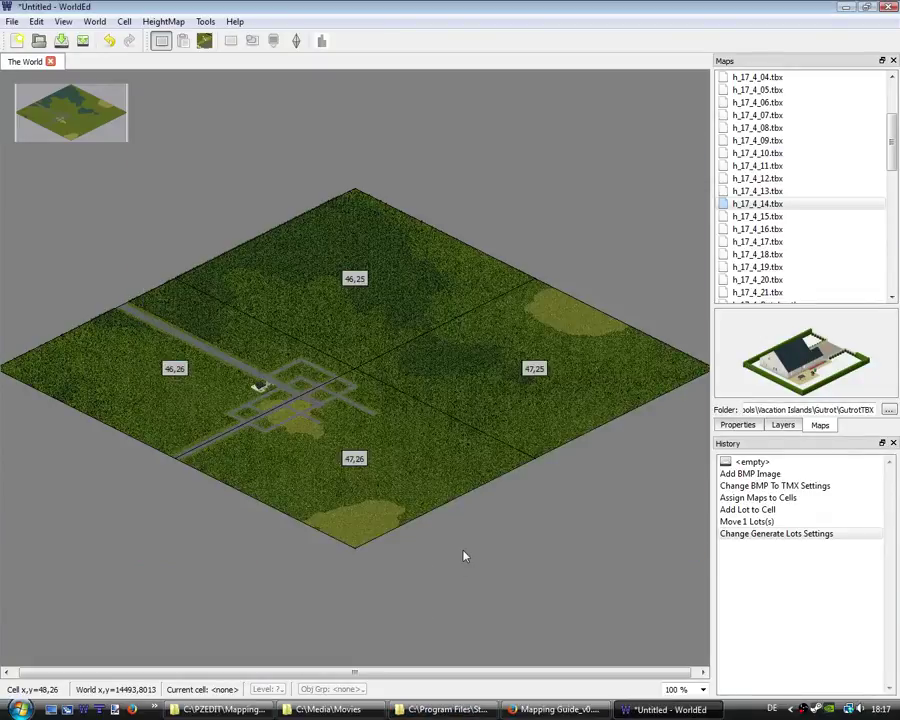